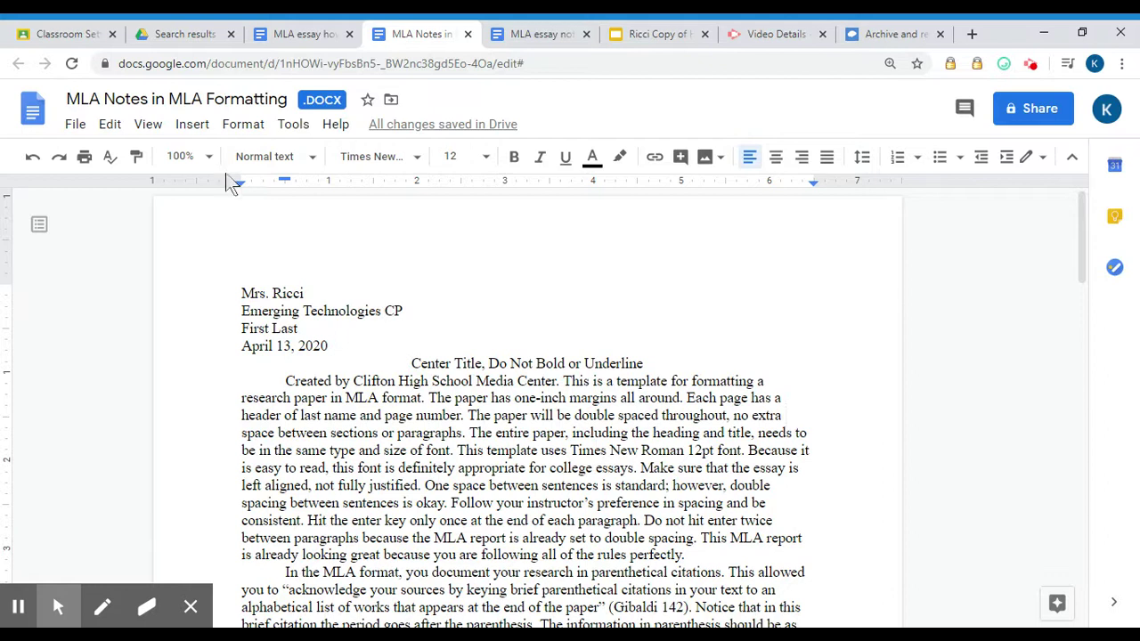
# Insert page numbers in the upper-right corner of the header, starting on the first page.
pyautogui.click(193, 128)
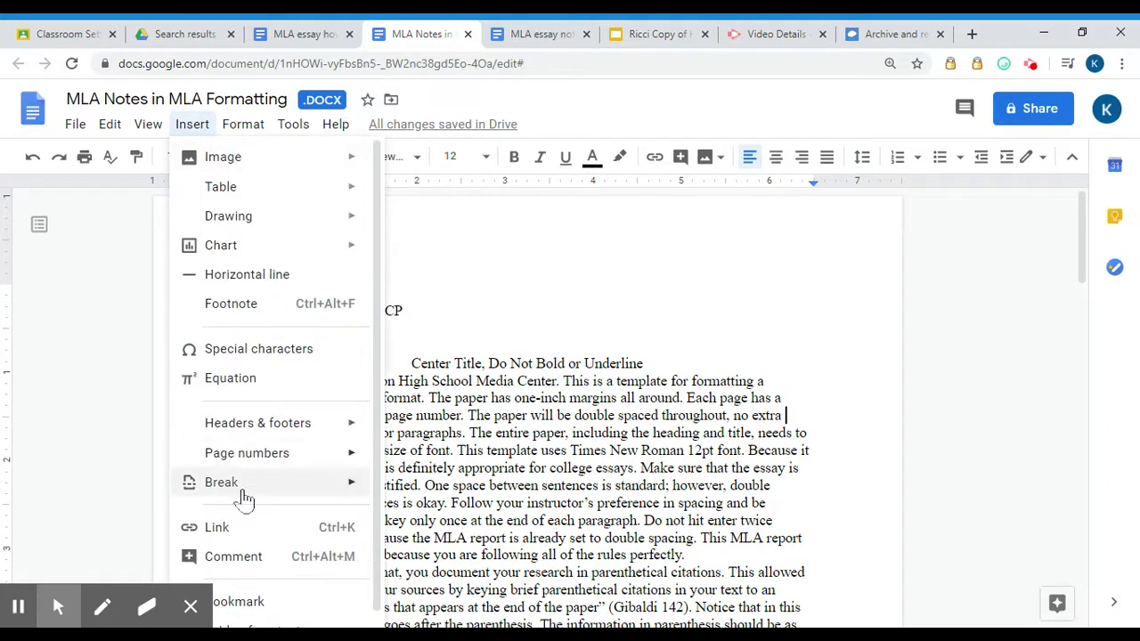
pyautogui.moveTo(243, 461)
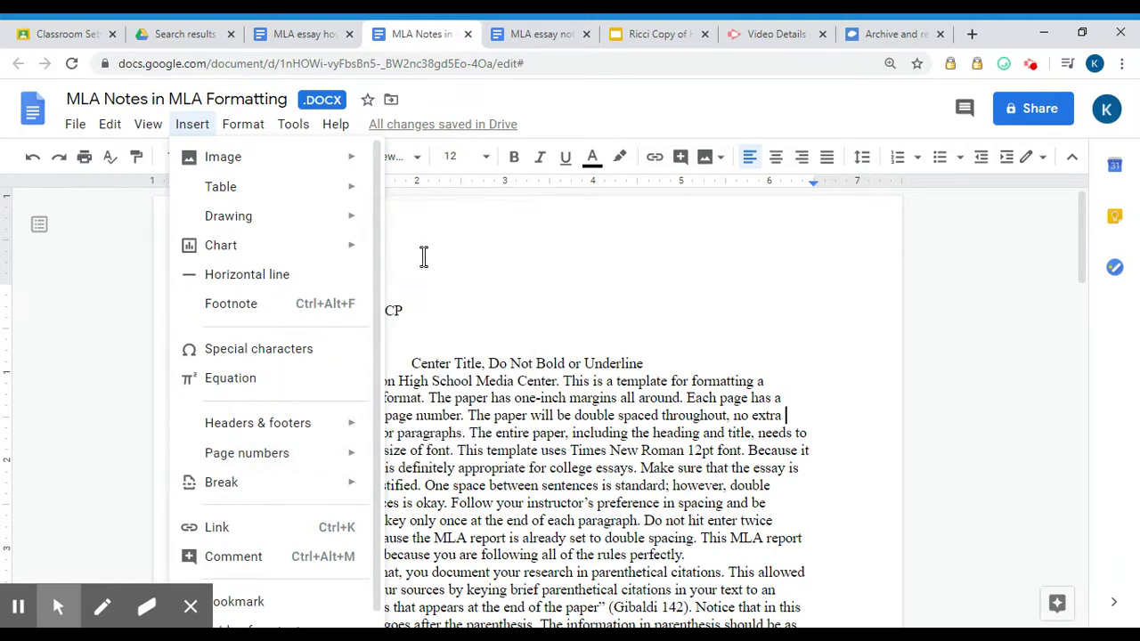
pyautogui.moveTo(338, 457)
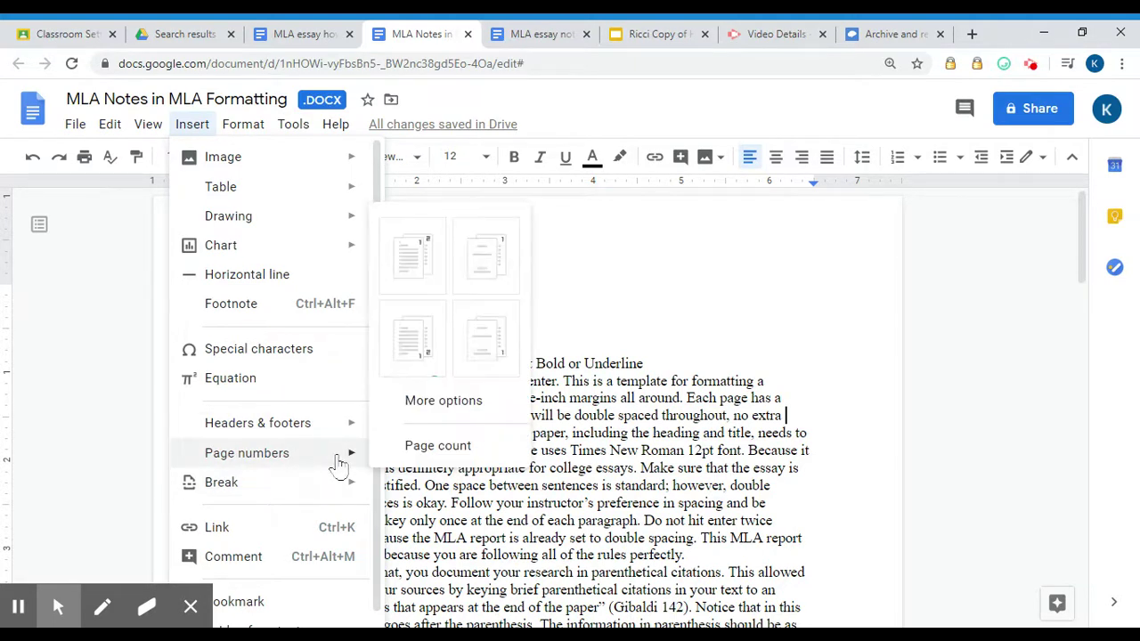
pyautogui.click(410, 265)
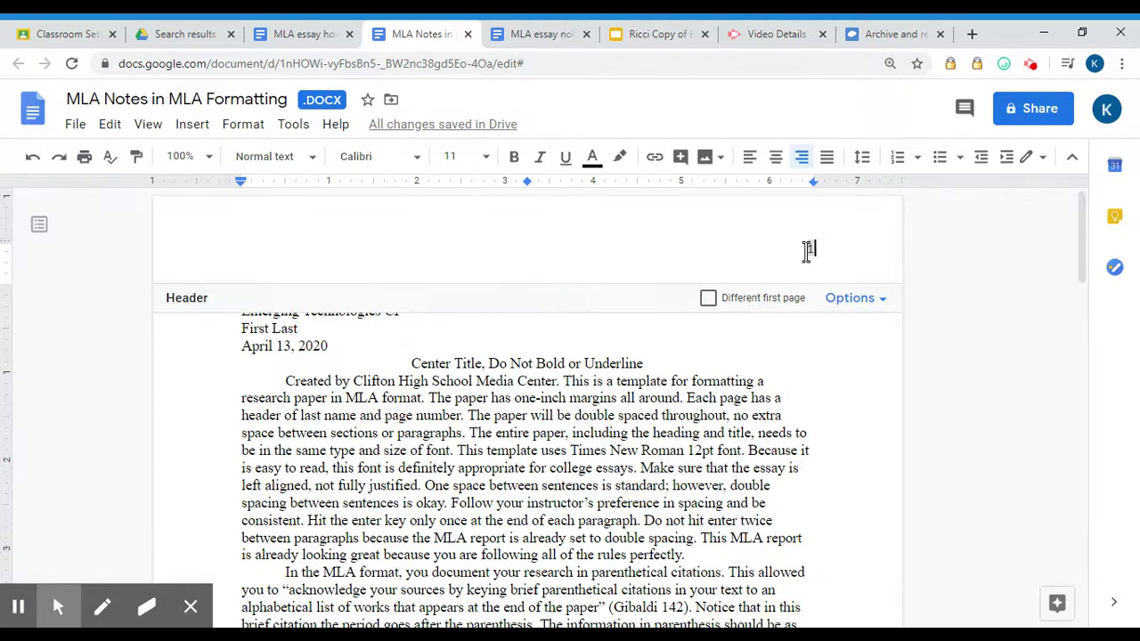
pyautogui.click(807, 250)
pyautogui.click(927, 367)
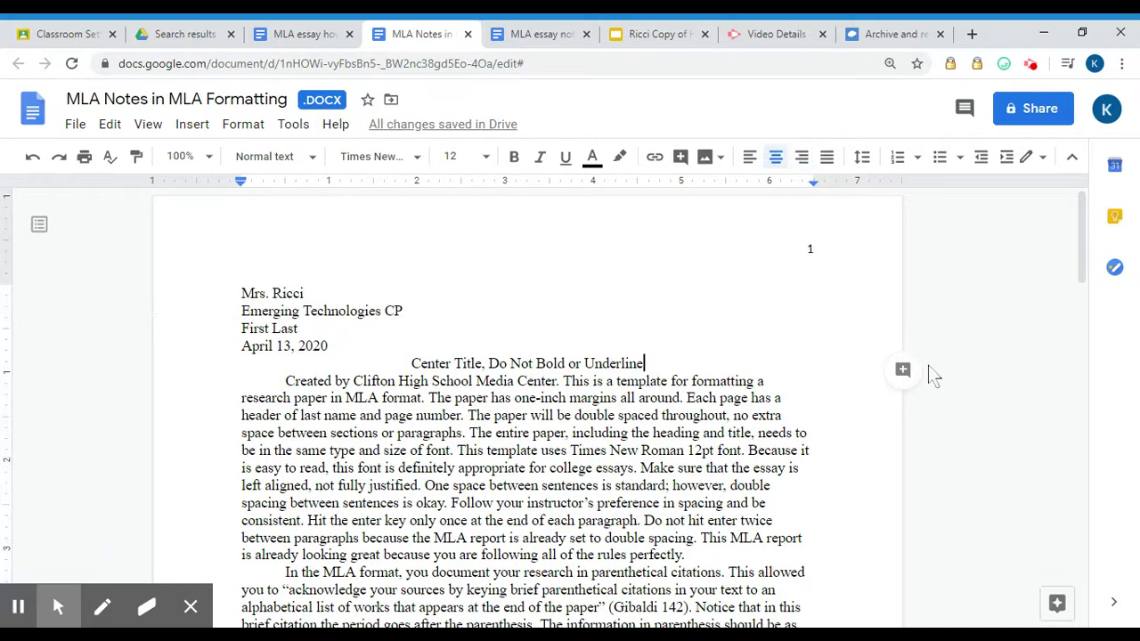
# Enter the student's last name and a space before the page number in the header.
pyautogui.click(760, 251)
pyautogui.click(773, 247)
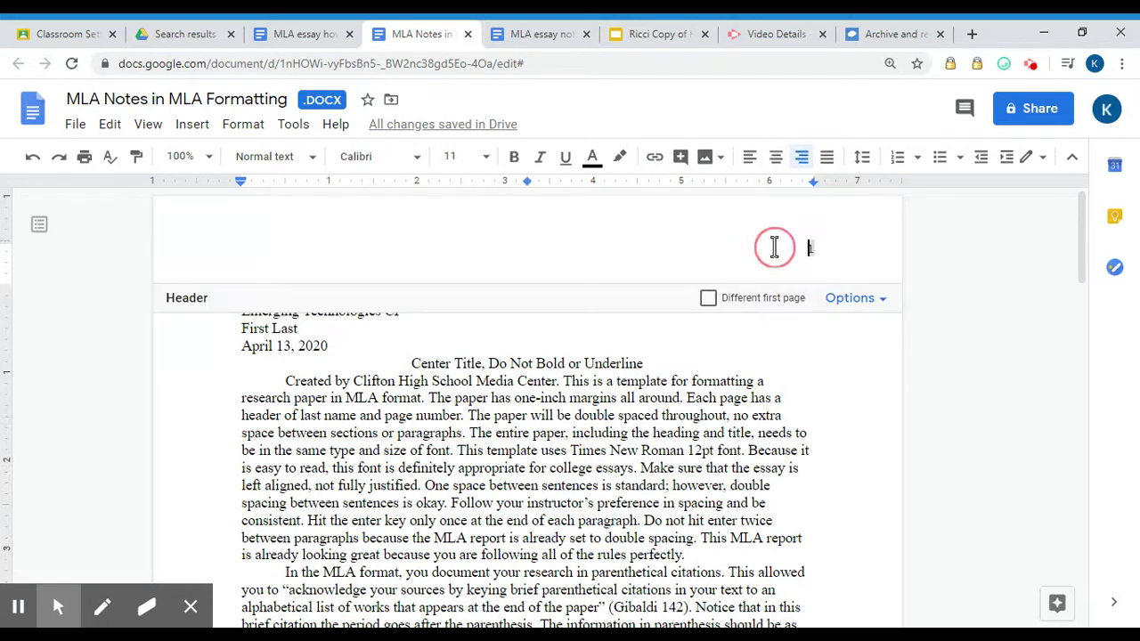
pyautogui.click(872, 265)
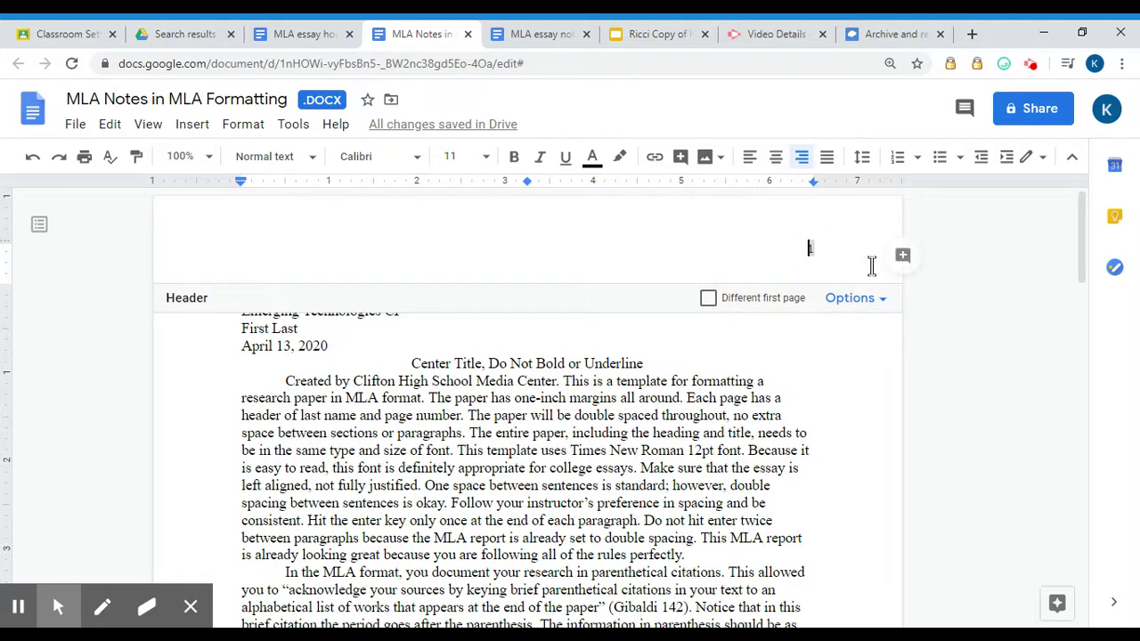
pyautogui.write('s')
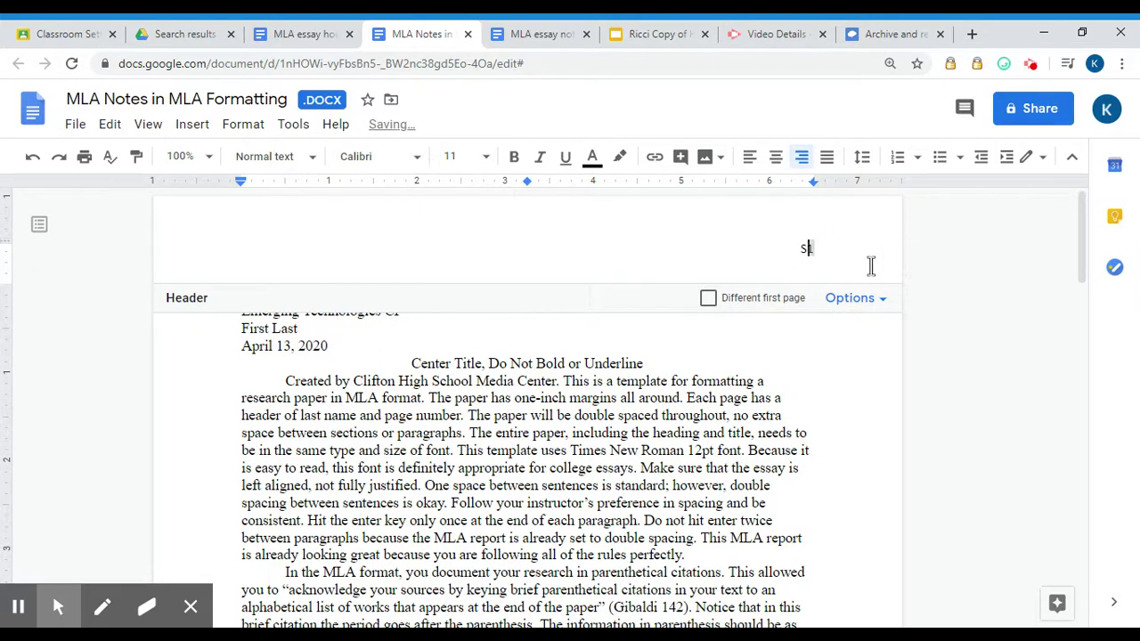
pyautogui.press('BackSpace')
pyautogui.write('Smith 1')
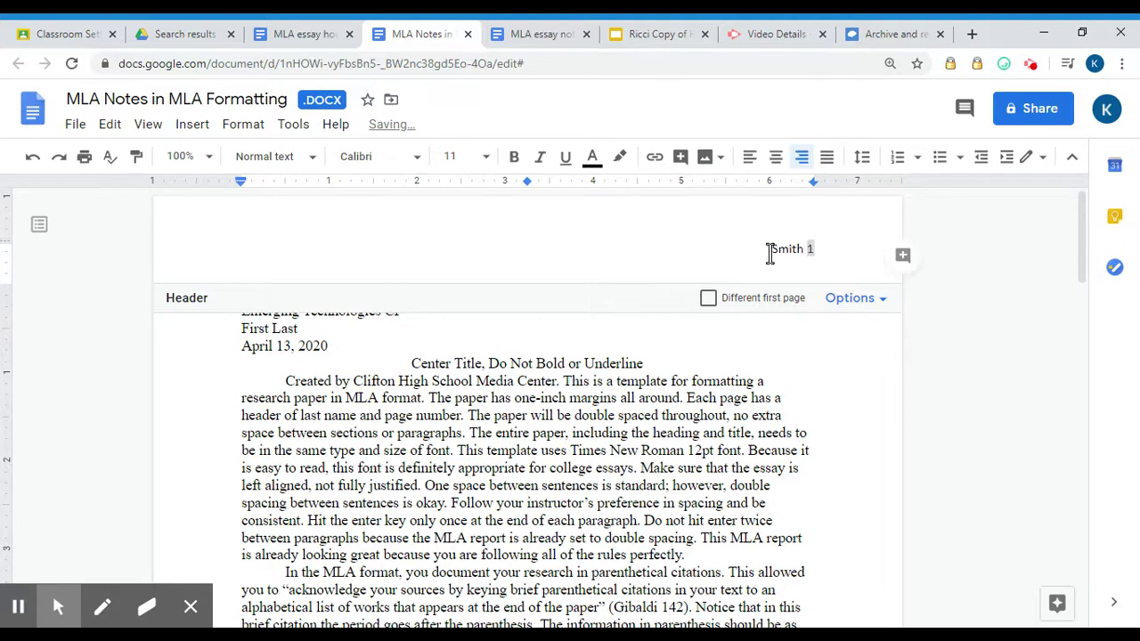
# Format the header's last name and page number in Times New Roman, size 12, and return to the body text.
pyautogui.tripleClick(822, 248)
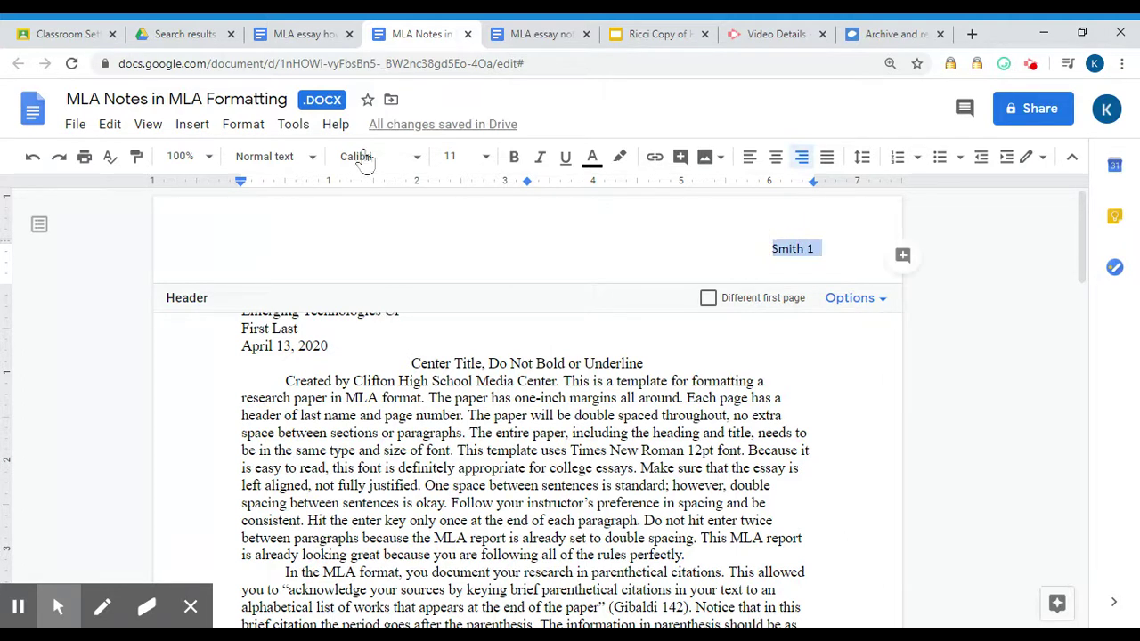
pyautogui.click(415, 158)
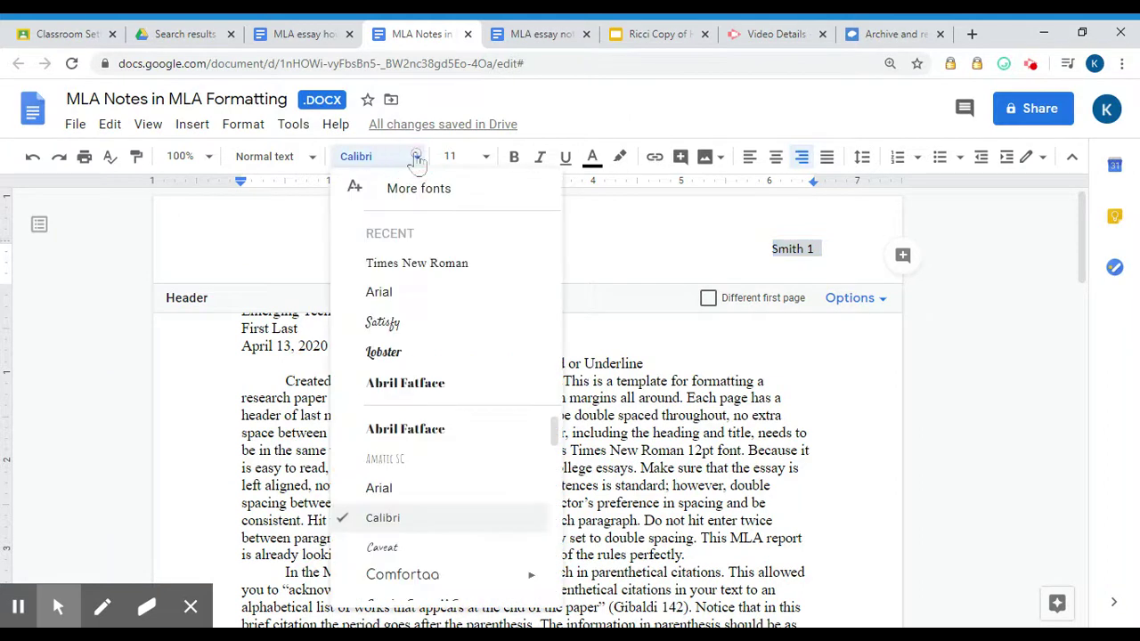
pyautogui.click(392, 263)
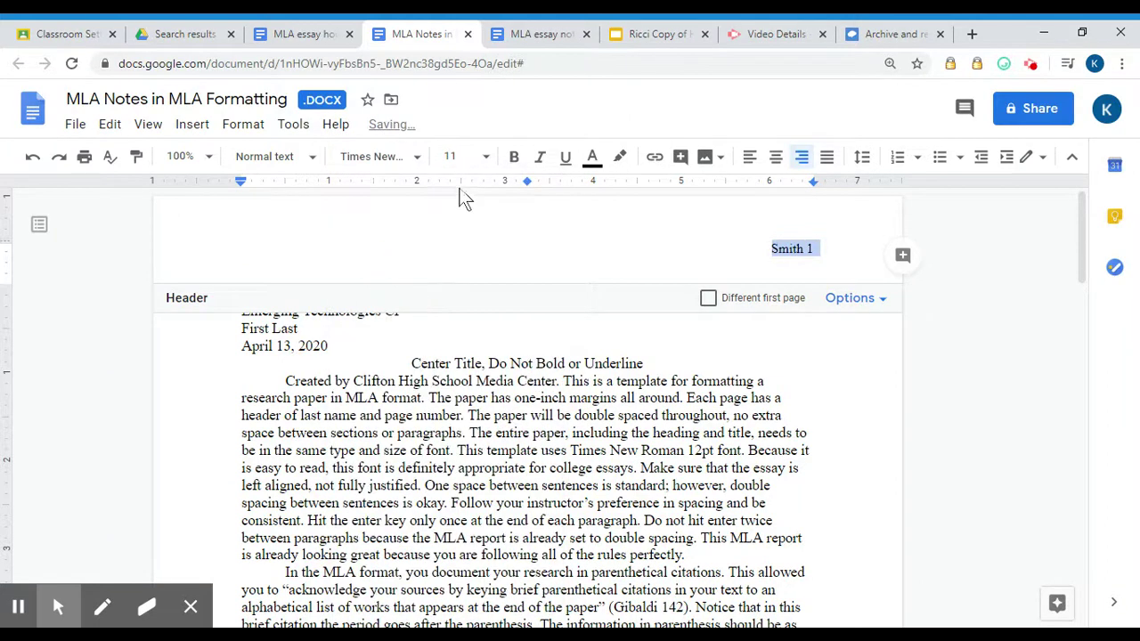
pyautogui.click(486, 159)
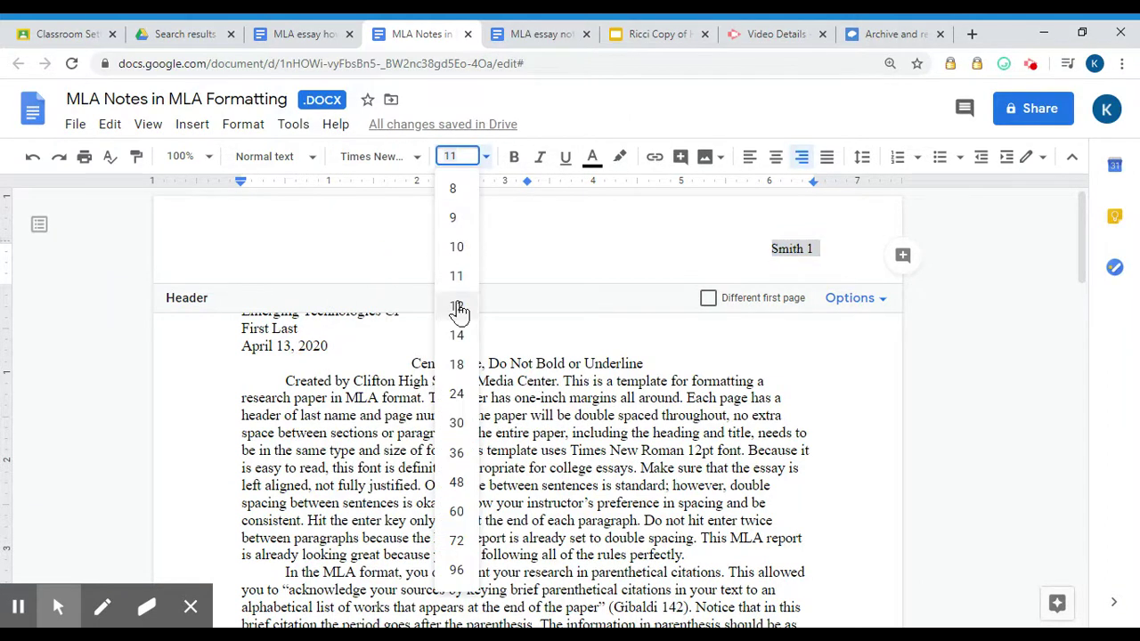
pyautogui.click(459, 306)
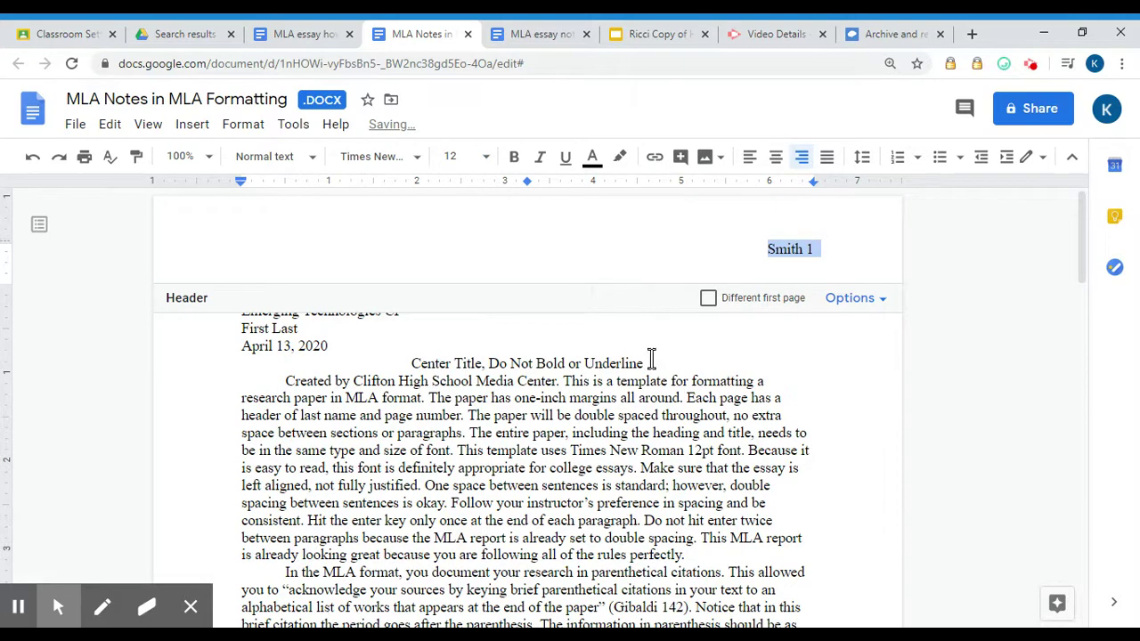
pyautogui.doubleClick(171, 379)
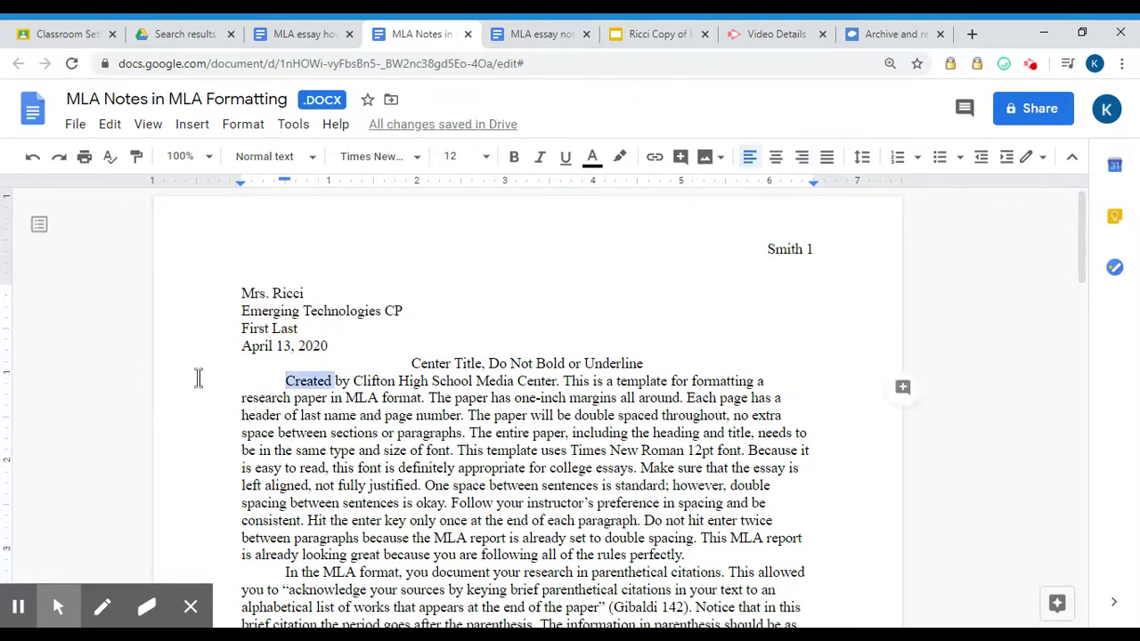
# Replace the teacher's name on the first heading line with the student's full name.
pyautogui.scroll(-2, 314, 329)
pyautogui.scroll(2, 289, 307)
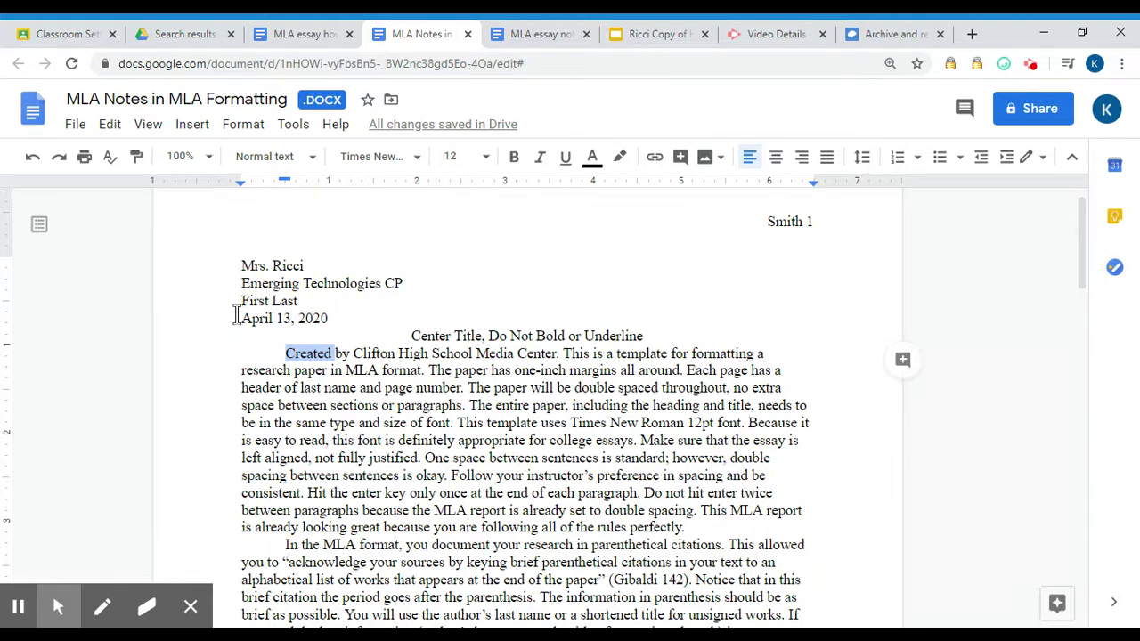
pyautogui.click(242, 264)
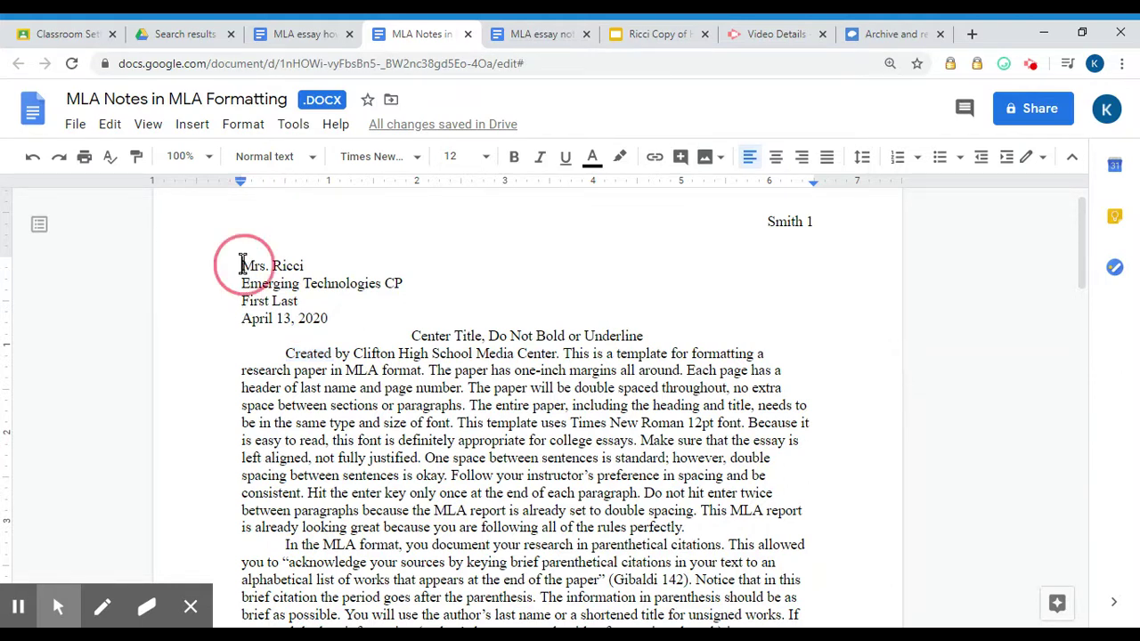
pyautogui.moveTo(242, 264); pyautogui.dragTo(302, 264)
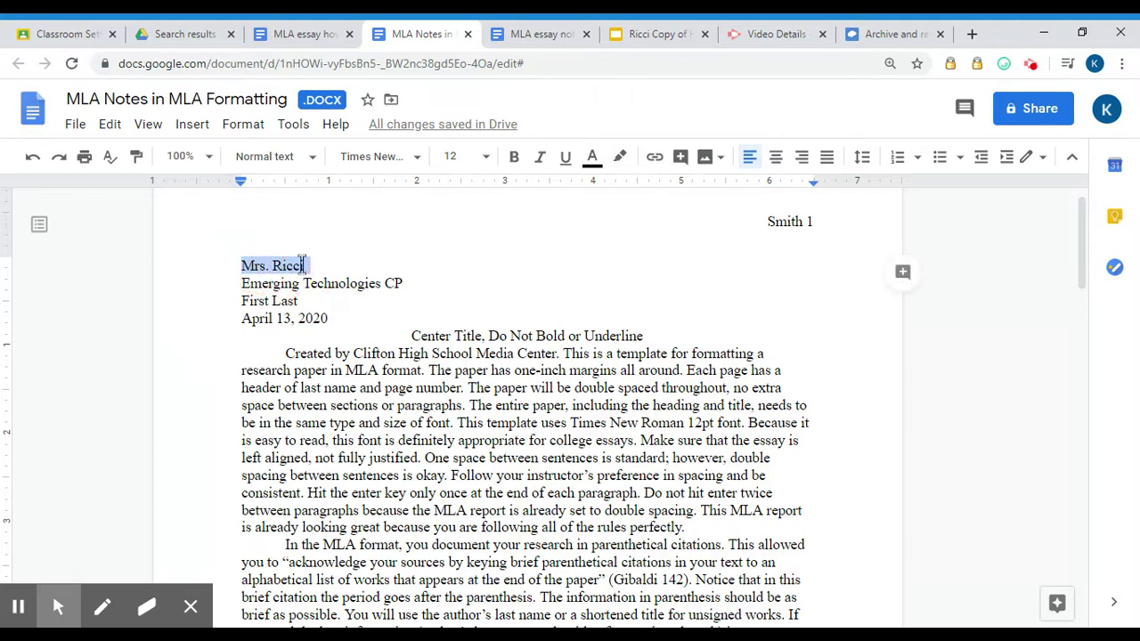
pyautogui.write('E')
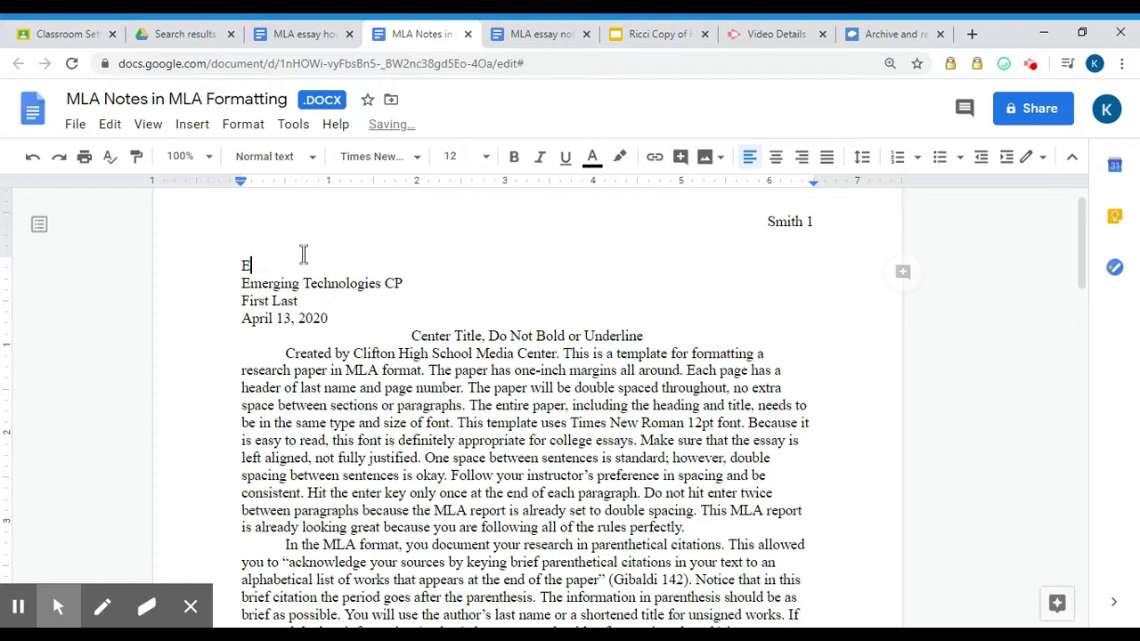
pyautogui.write('n')
pyautogui.write('mma Smith')
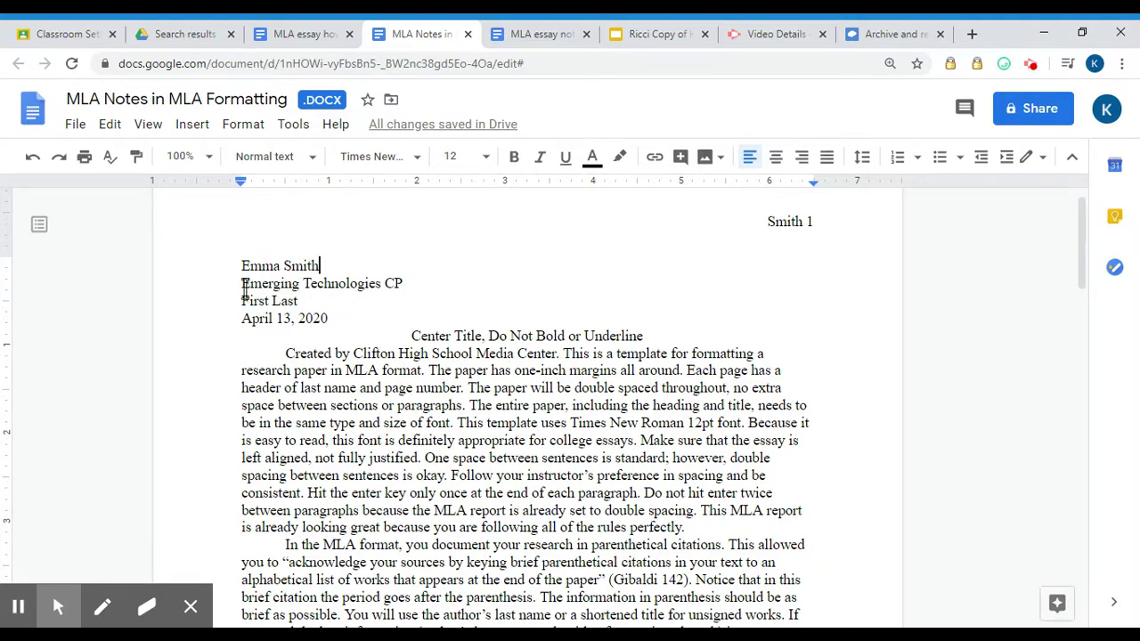
# Delete the "First Last" placeholder line from the heading and add a line with the teacher's name below the student's name.
pyautogui.moveTo(241, 301); pyautogui.dragTo(302, 301)
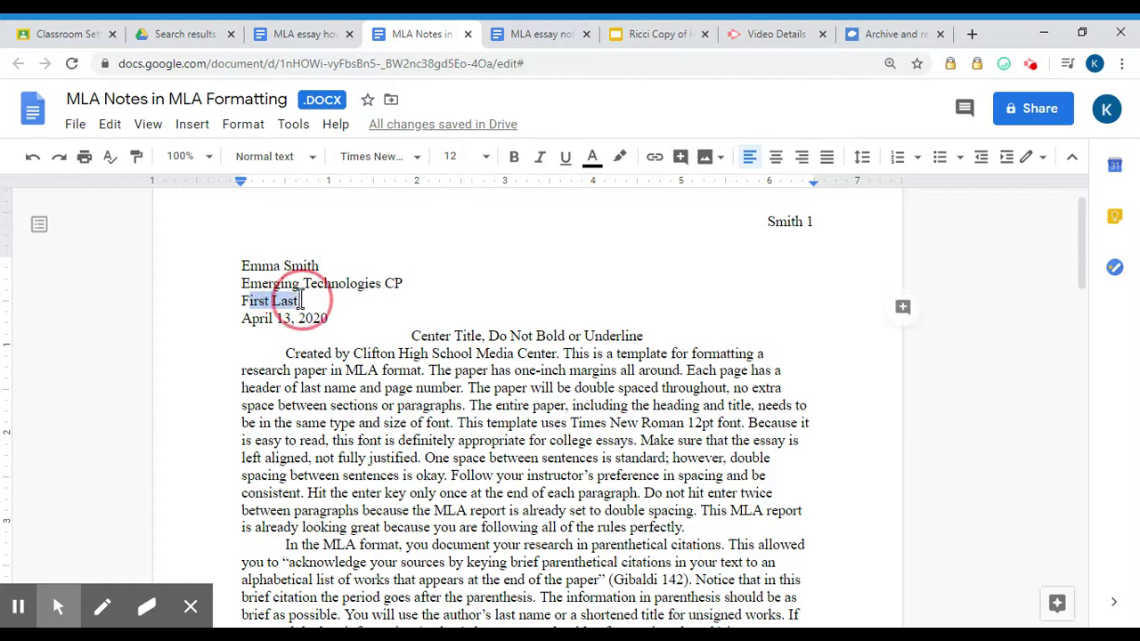
pyautogui.press('Delete')
pyautogui.press('Delete')
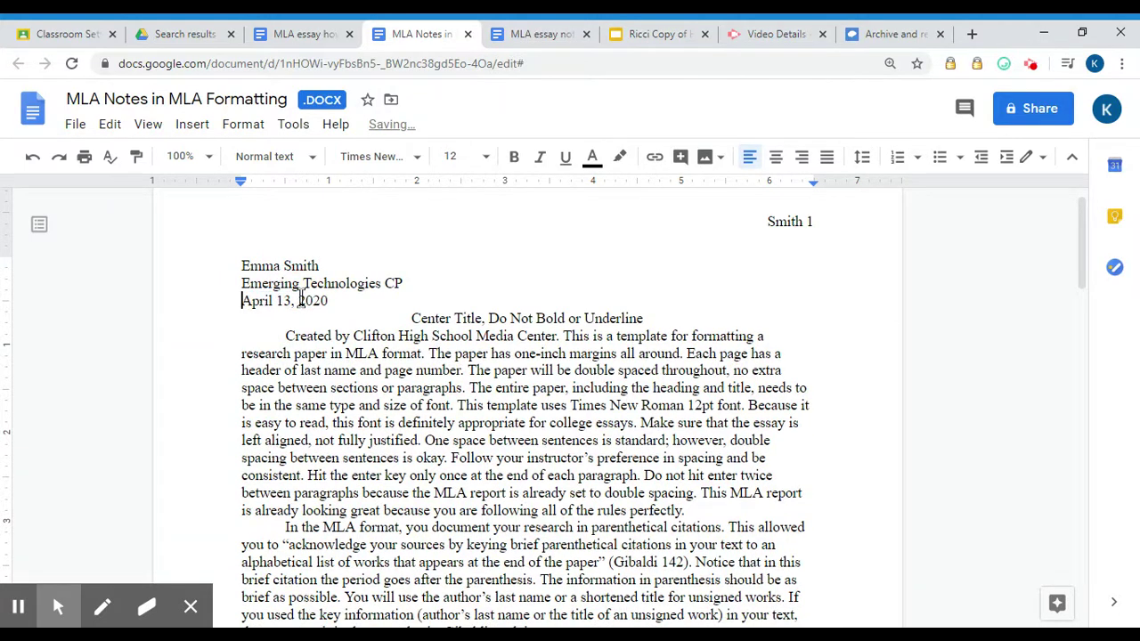
pyautogui.click(323, 260)
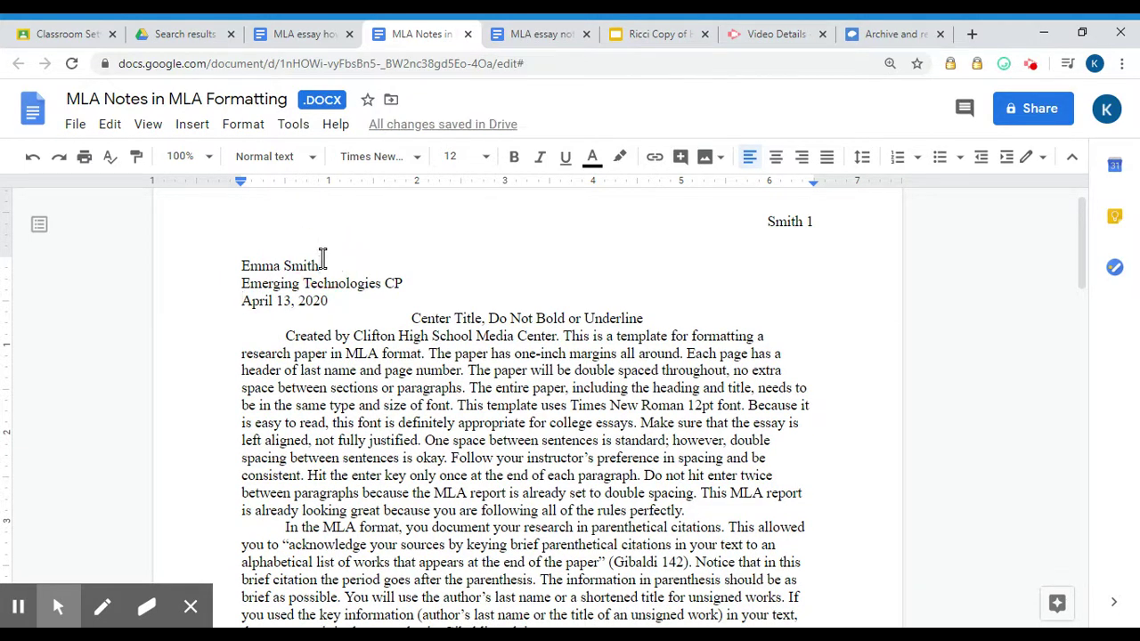
pyautogui.press('Return')
pyautogui.write('Mrs.')
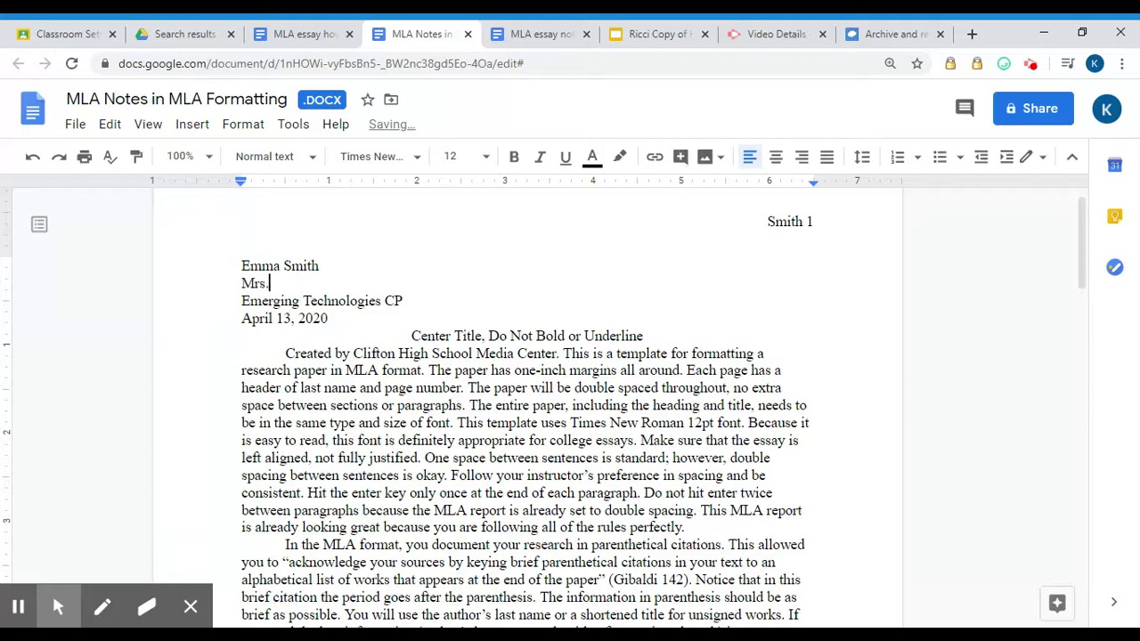
pyautogui.write(' Ricci')
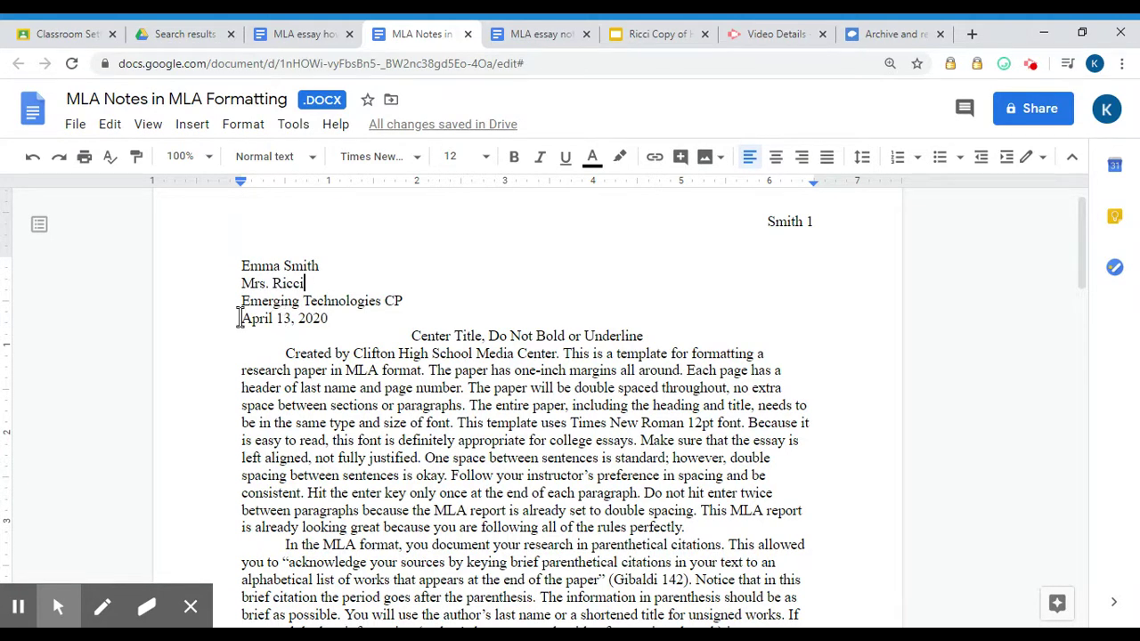
# Replace the heading's date line with "13 April 2020" on its own line below the course name.
pyautogui.moveTo(239, 319); pyautogui.dragTo(333, 321)
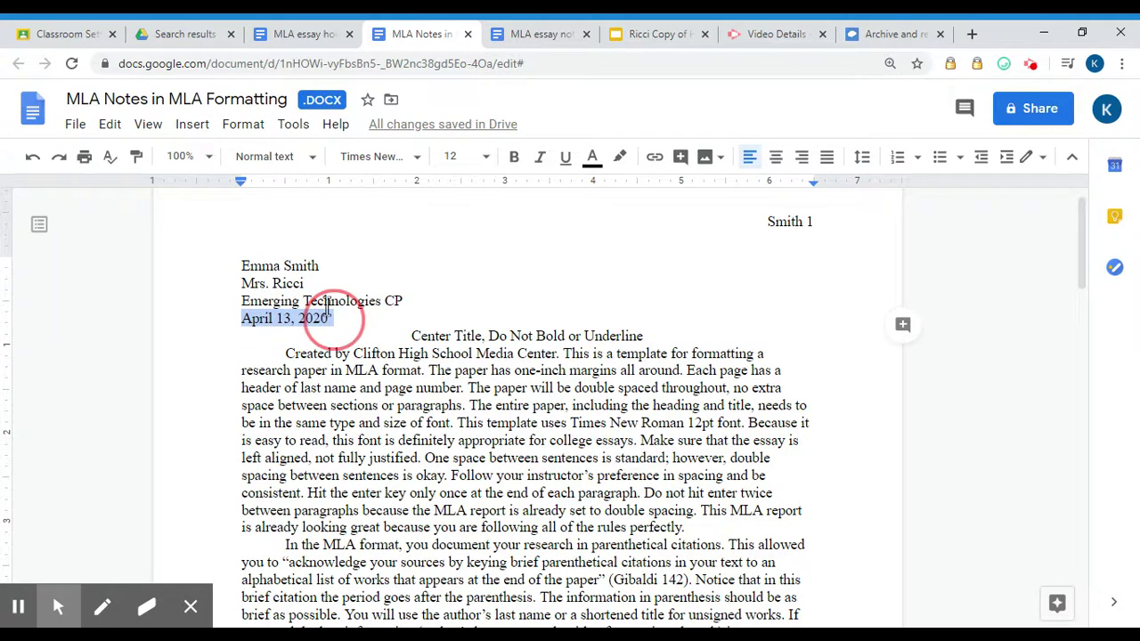
pyautogui.press('BackSpace')
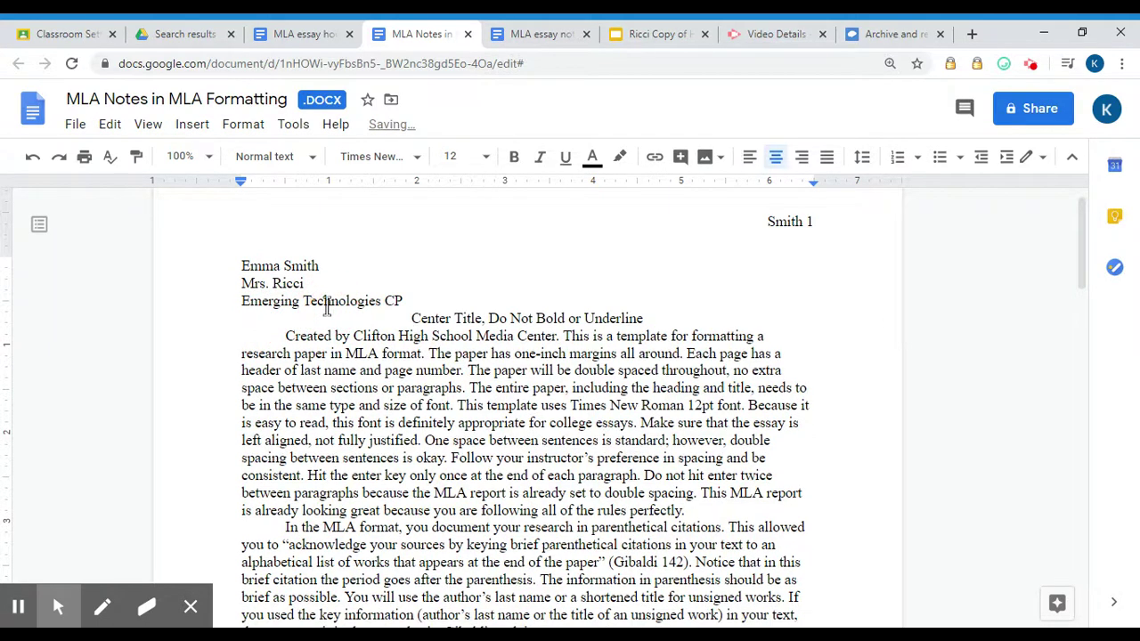
pyautogui.click(428, 287)
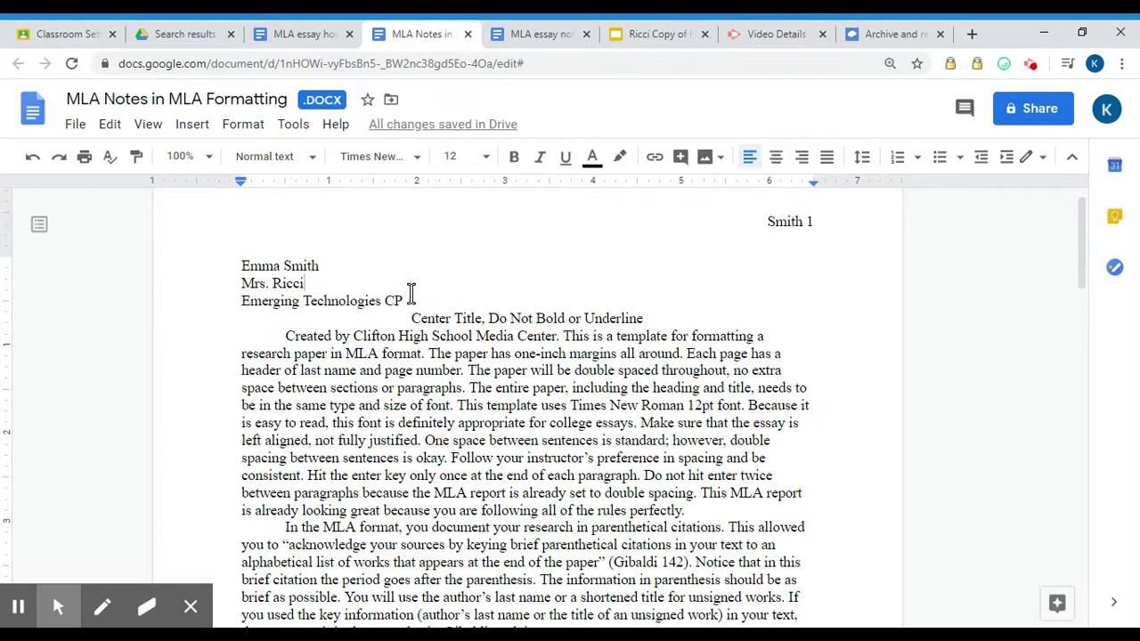
pyautogui.click(403, 300)
pyautogui.press('Return')
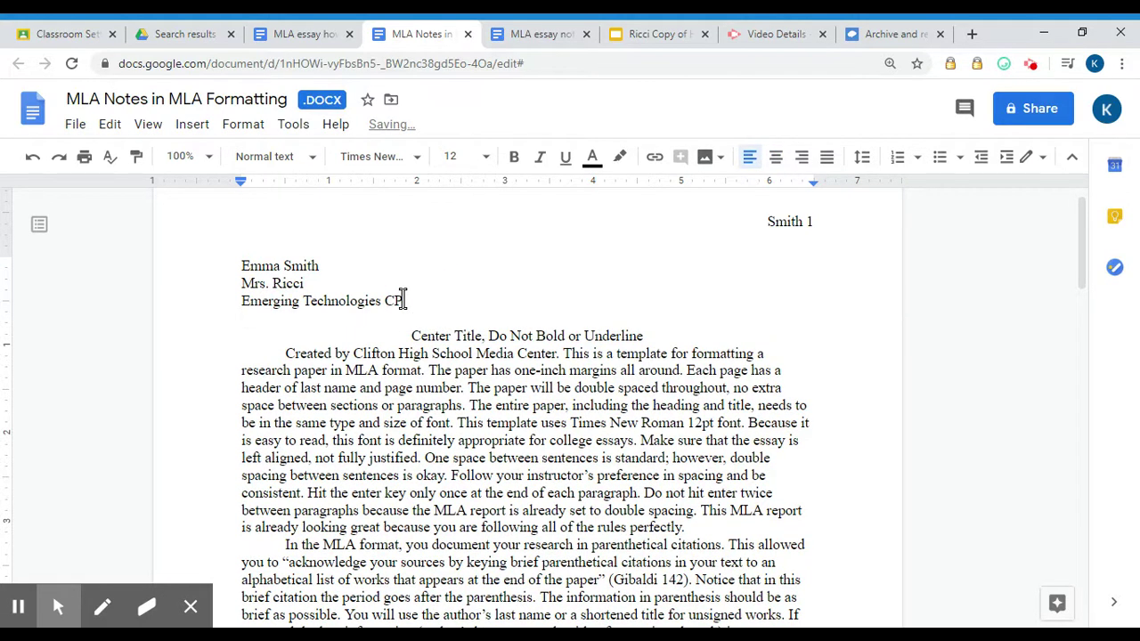
pyautogui.write('13 April 2')
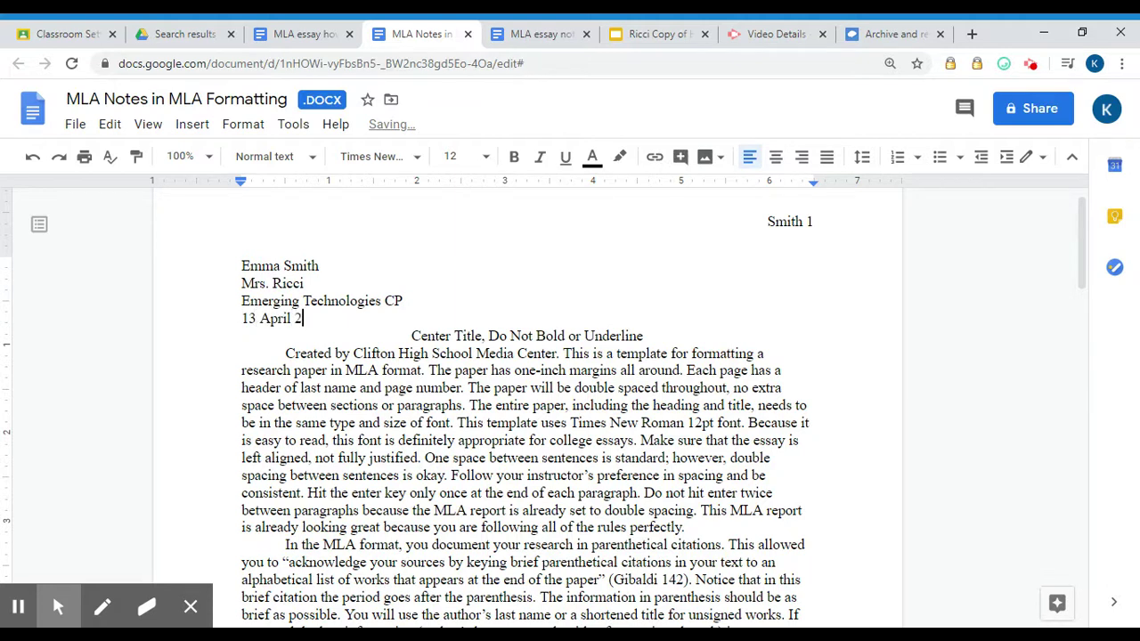
pyautogui.write('020')
pyautogui.click(389, 349)
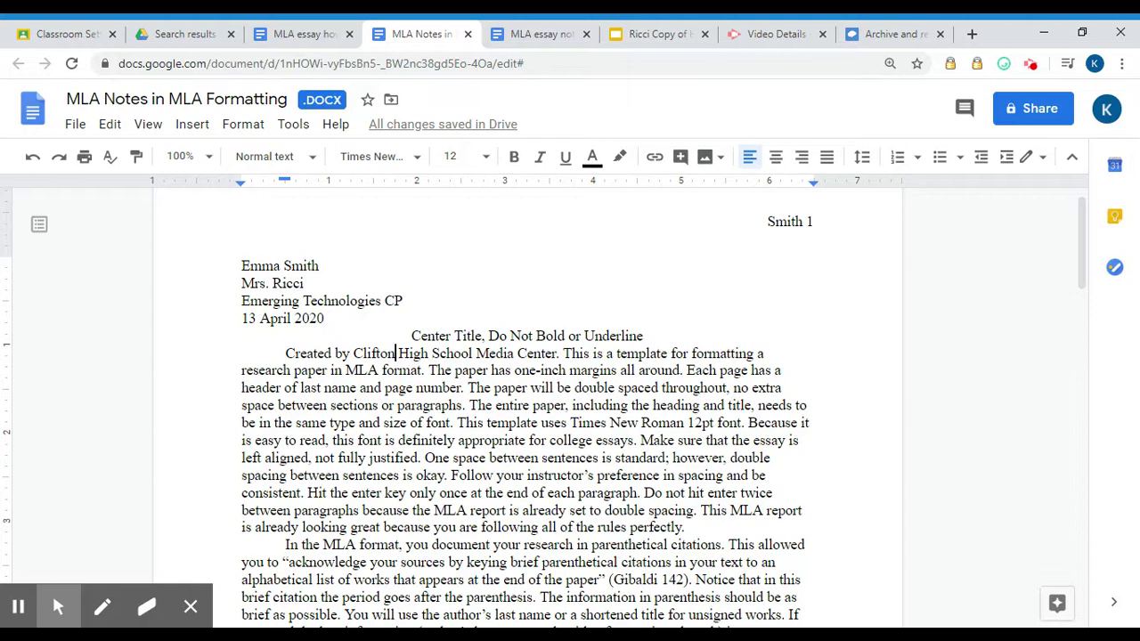
# Apply double line spacing to the document's entire body text, including the heading and title.
pyautogui.hotkey('ctrl', 'a')
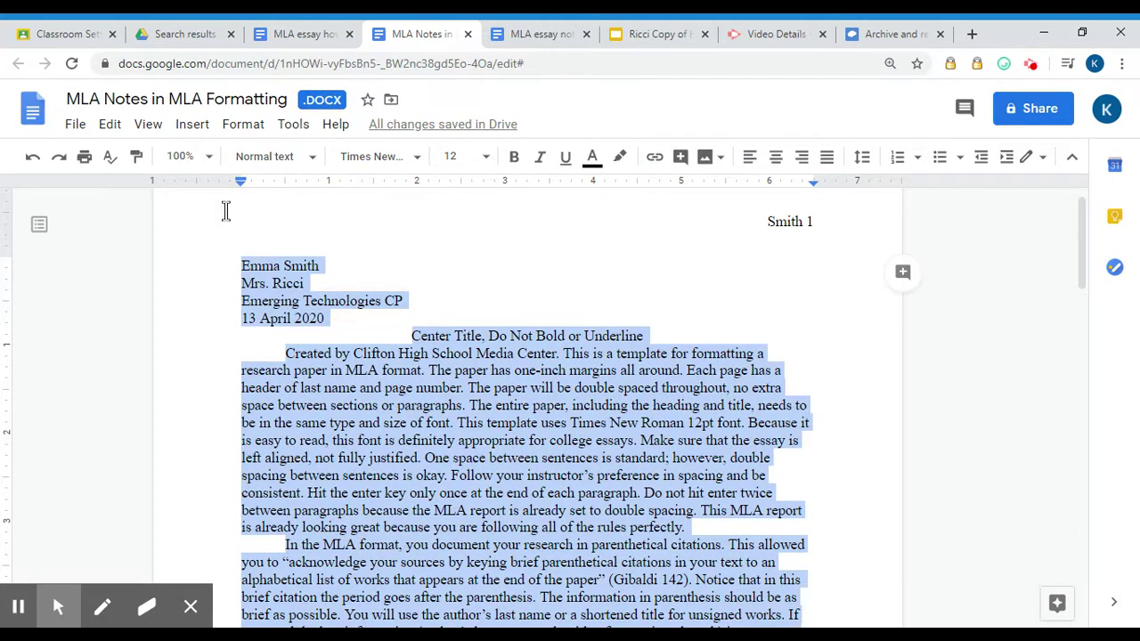
pyautogui.click(240, 124)
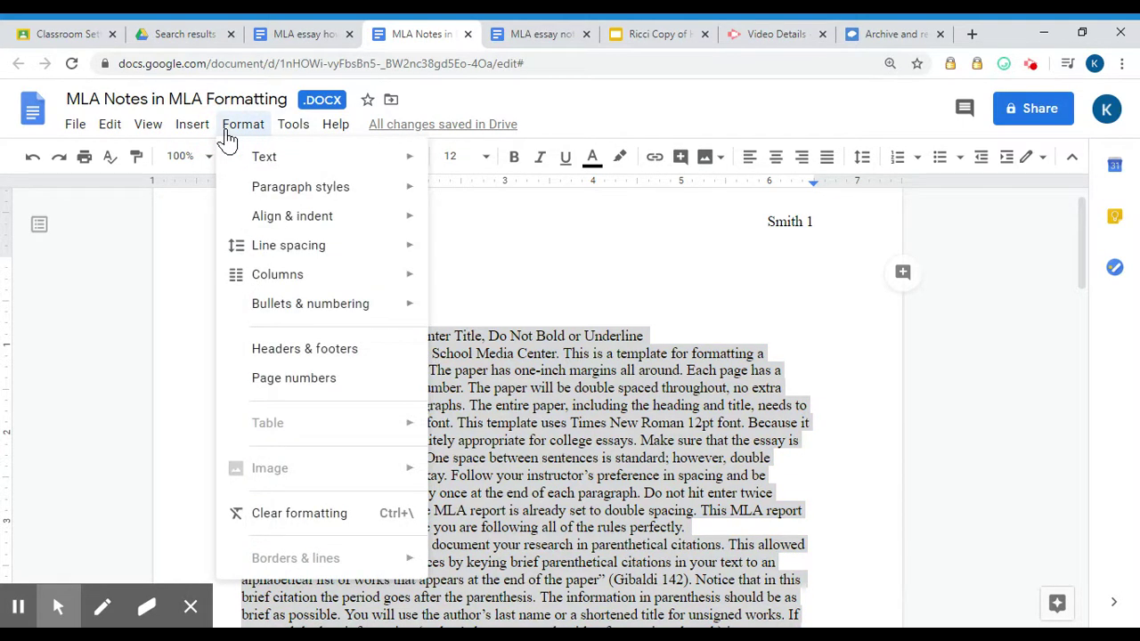
pyautogui.click(263, 246)
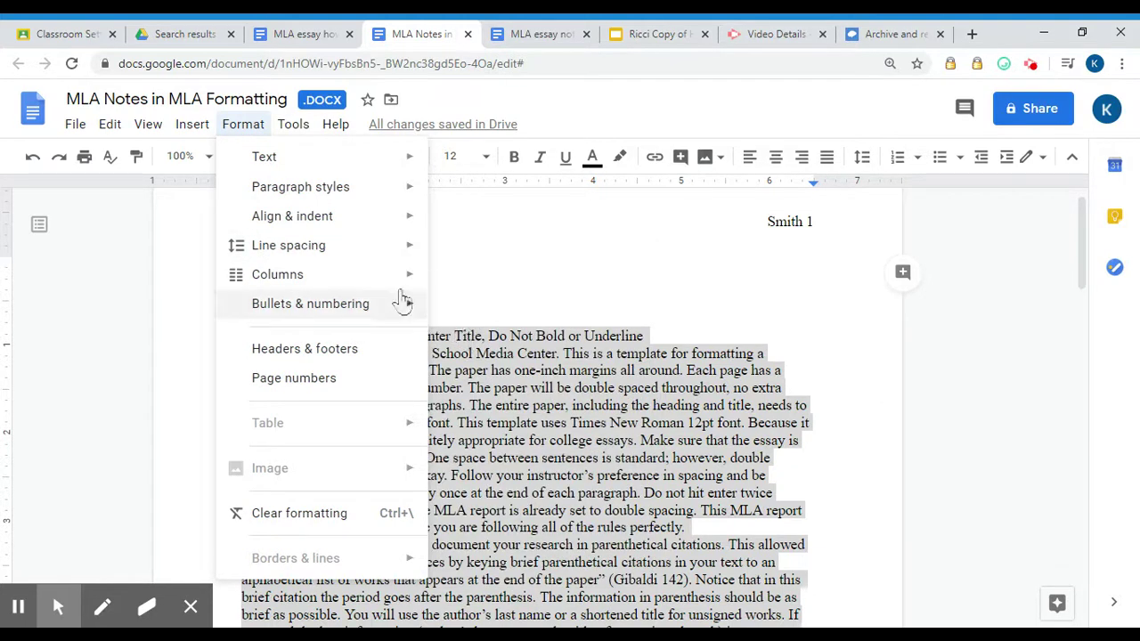
pyautogui.moveTo(399, 265)
pyautogui.click(476, 343)
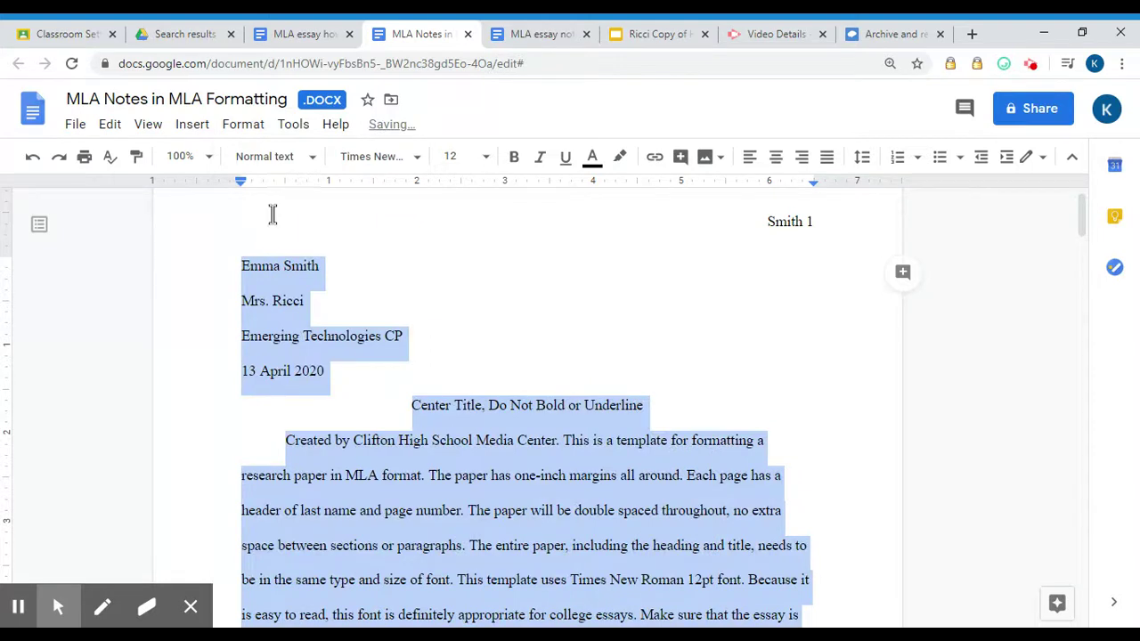
# Apply custom spacing to the entire body text: line spacing 2, with 0 pt before and after paragraphs.
pyautogui.click(249, 127)
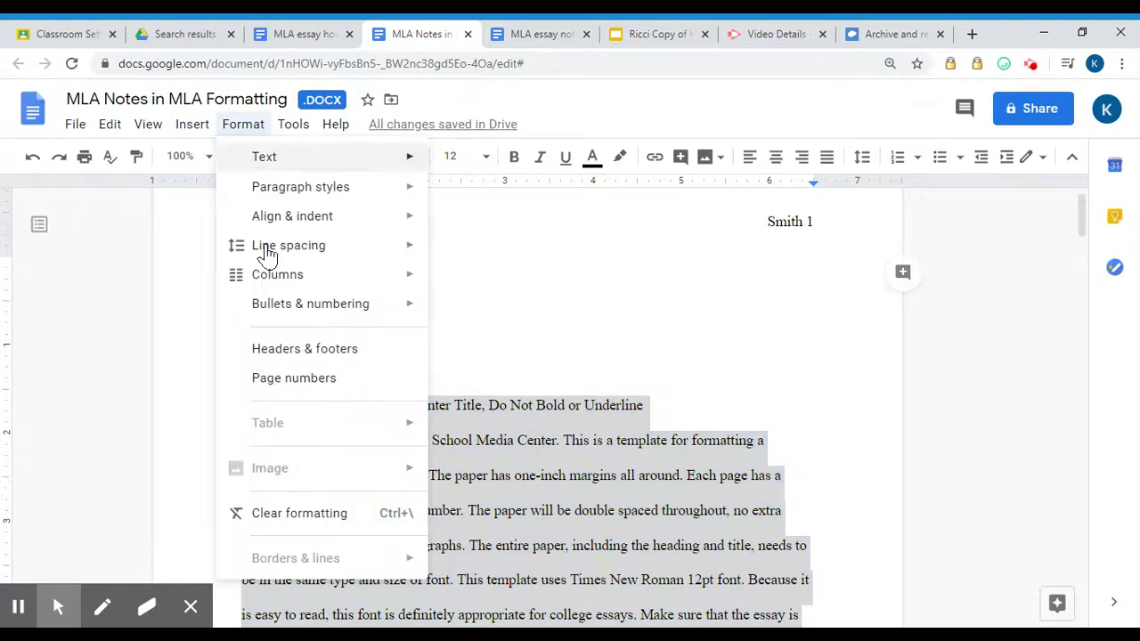
pyautogui.click(311, 245)
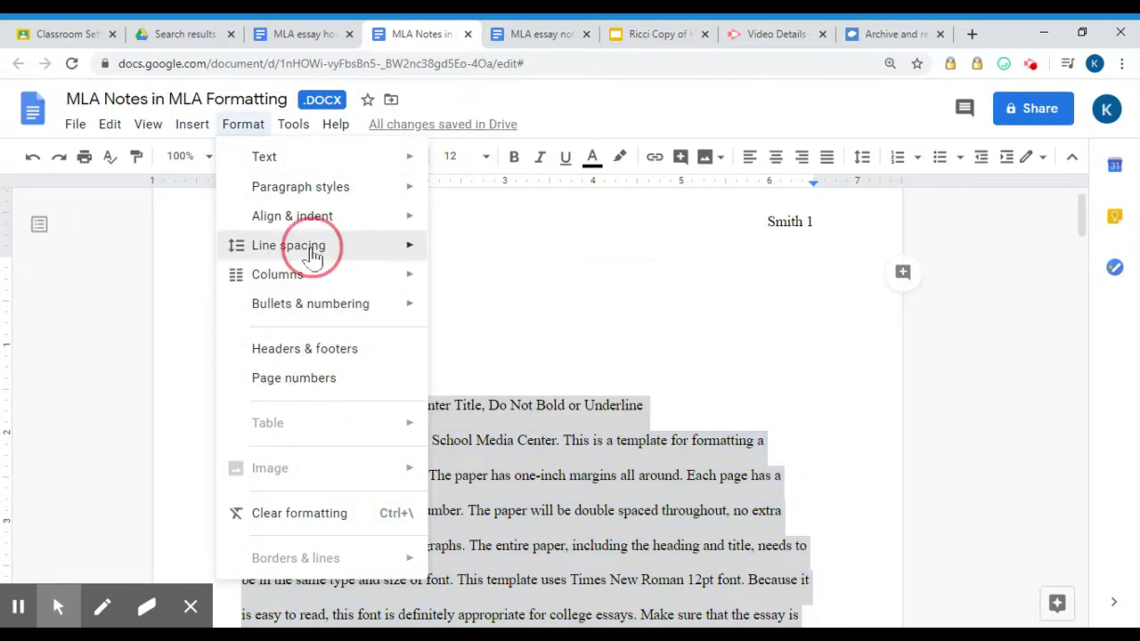
pyautogui.click(499, 458)
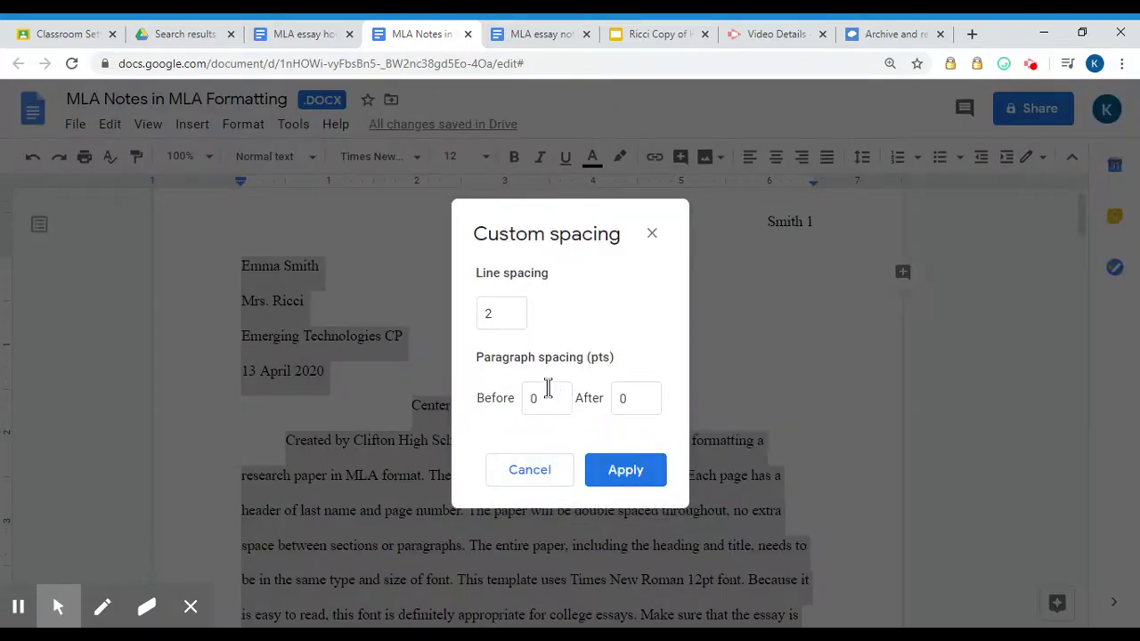
pyautogui.click(627, 472)
pyautogui.scroll(-1, 725, 373)
pyautogui.click(725, 361)
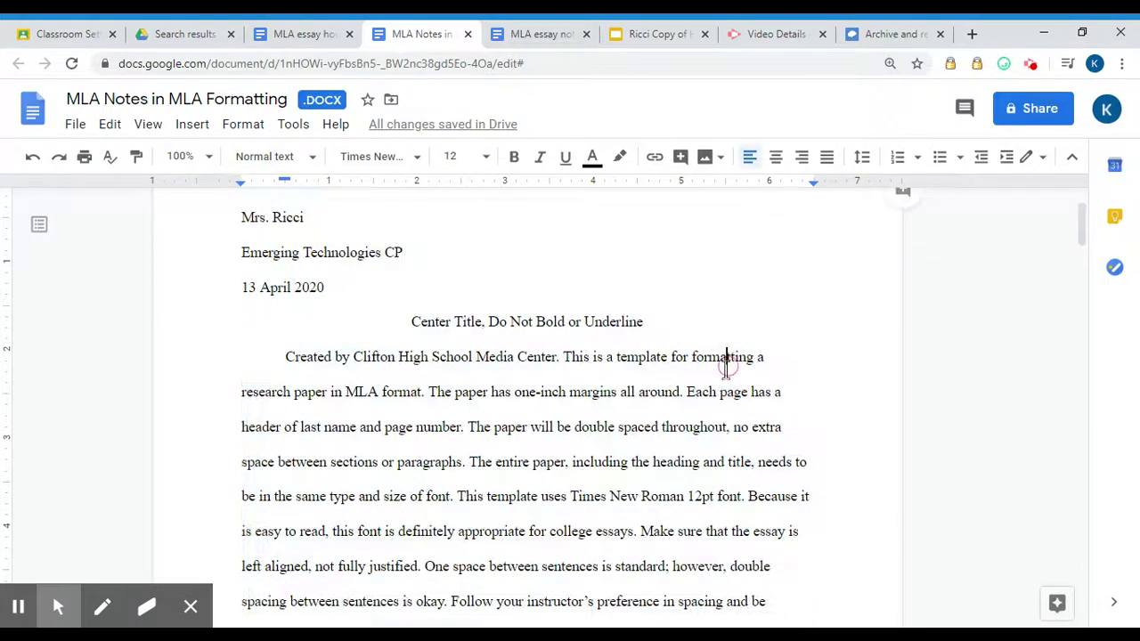
pyautogui.scroll(1, 262, 400)
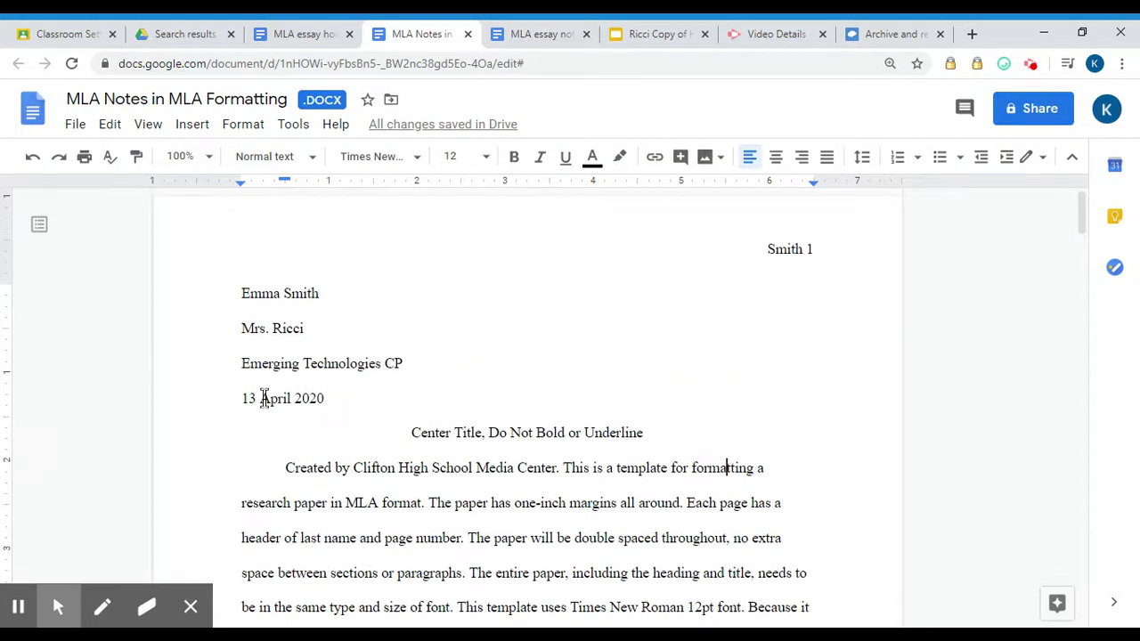
# Set the entire body text, including heading and title, to Times New Roman at size 12.
pyautogui.hotkey('ctrl', 'a')
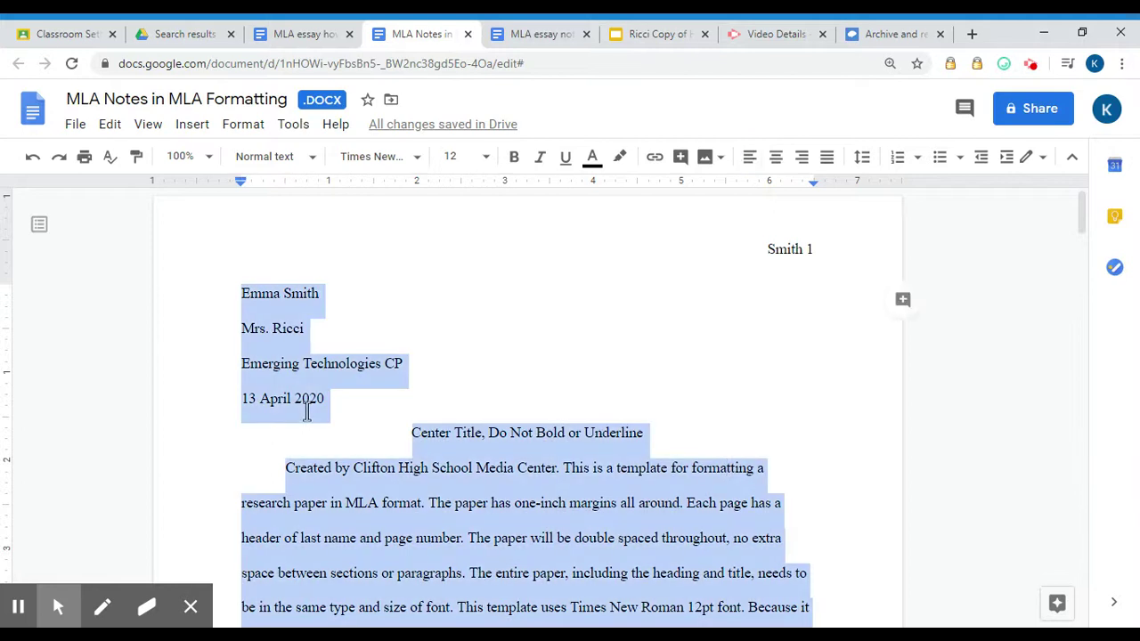
pyautogui.click(419, 161)
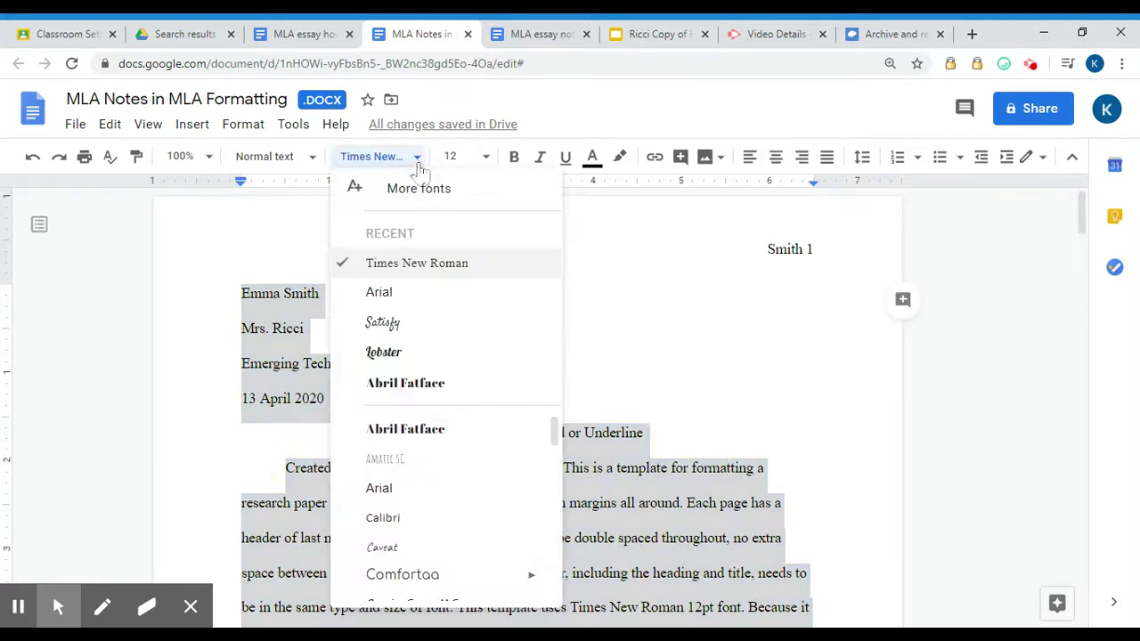
pyautogui.click(421, 270)
pyautogui.click(486, 158)
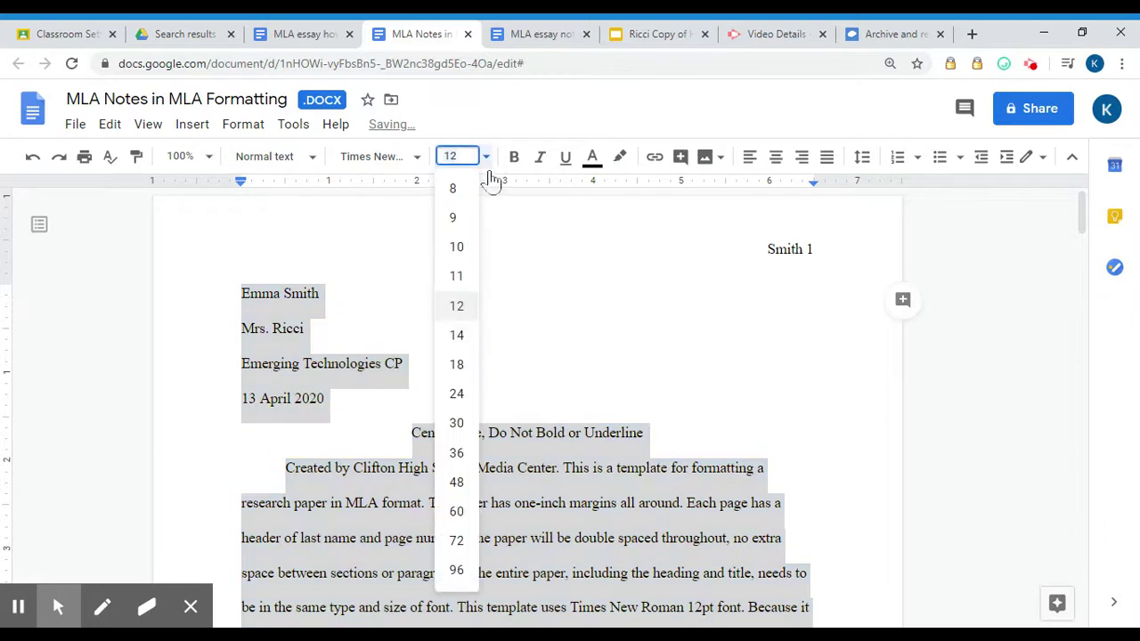
pyautogui.click(457, 305)
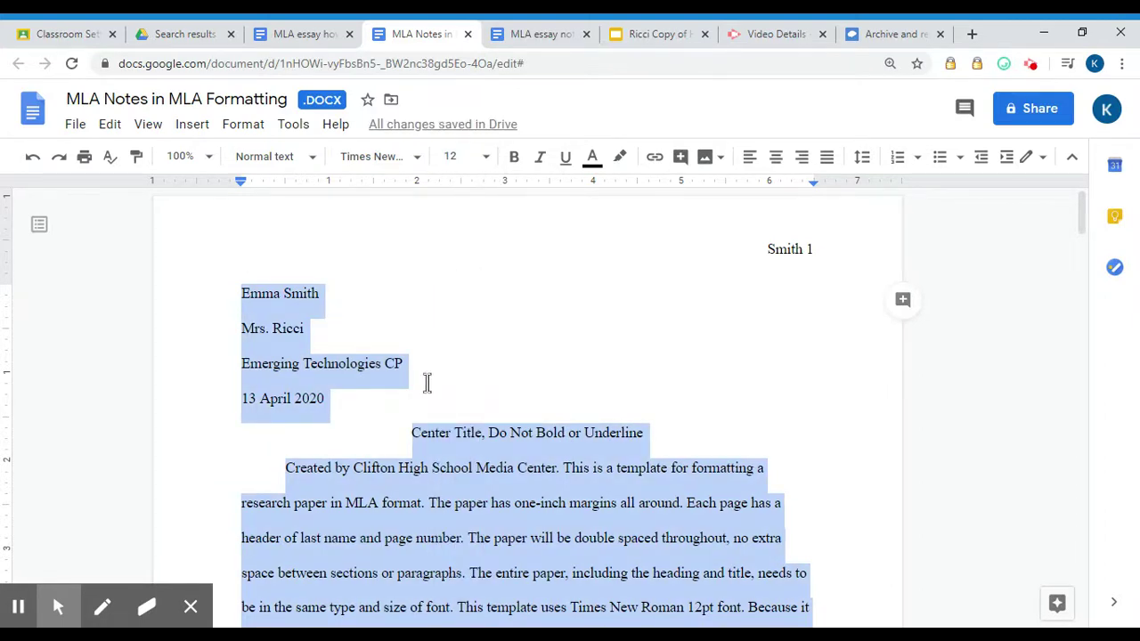
# Center the essay title line above the first paragraph.
pyautogui.scroll(-1, 427, 383)
pyautogui.click(419, 415)
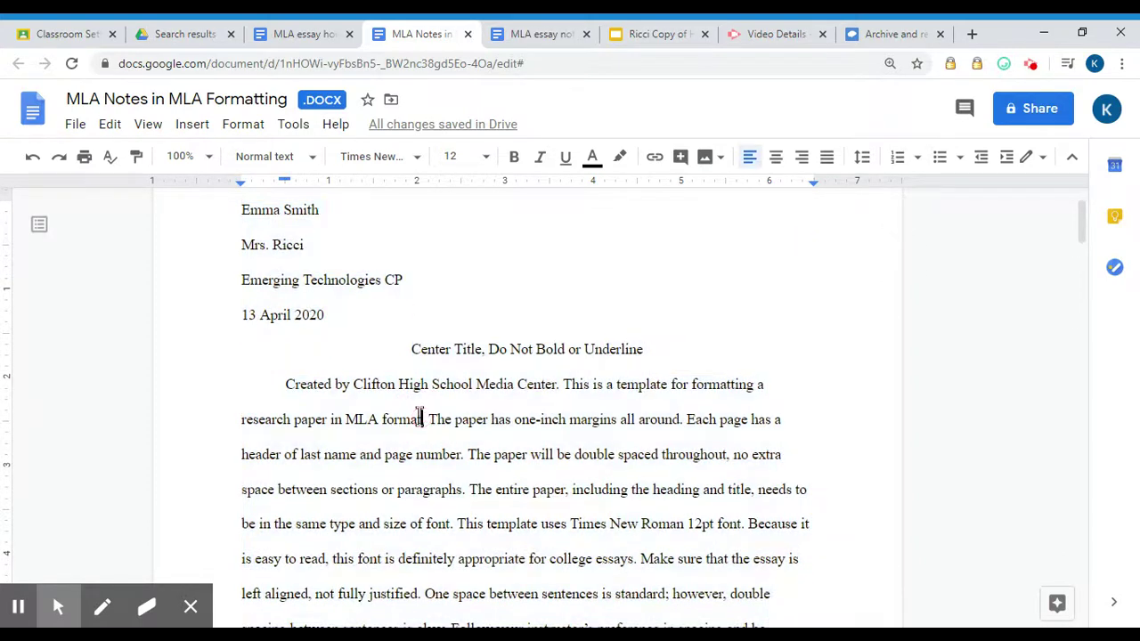
pyautogui.moveTo(414, 356); pyautogui.dragTo(656, 358)
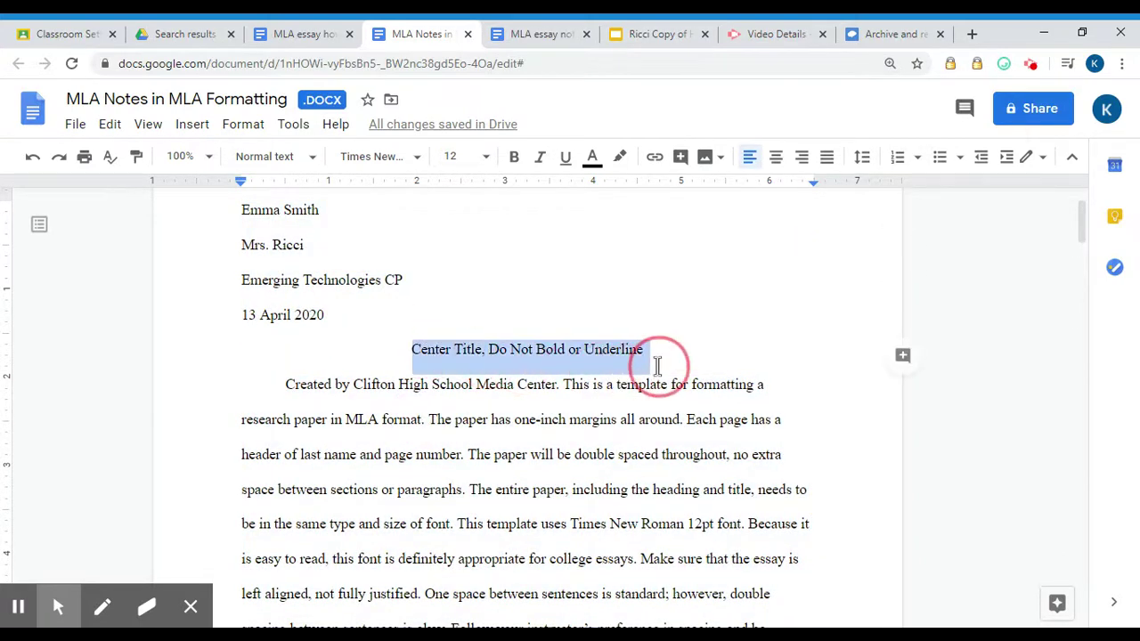
pyautogui.hotkey('ctrl', 'shift', 'e')
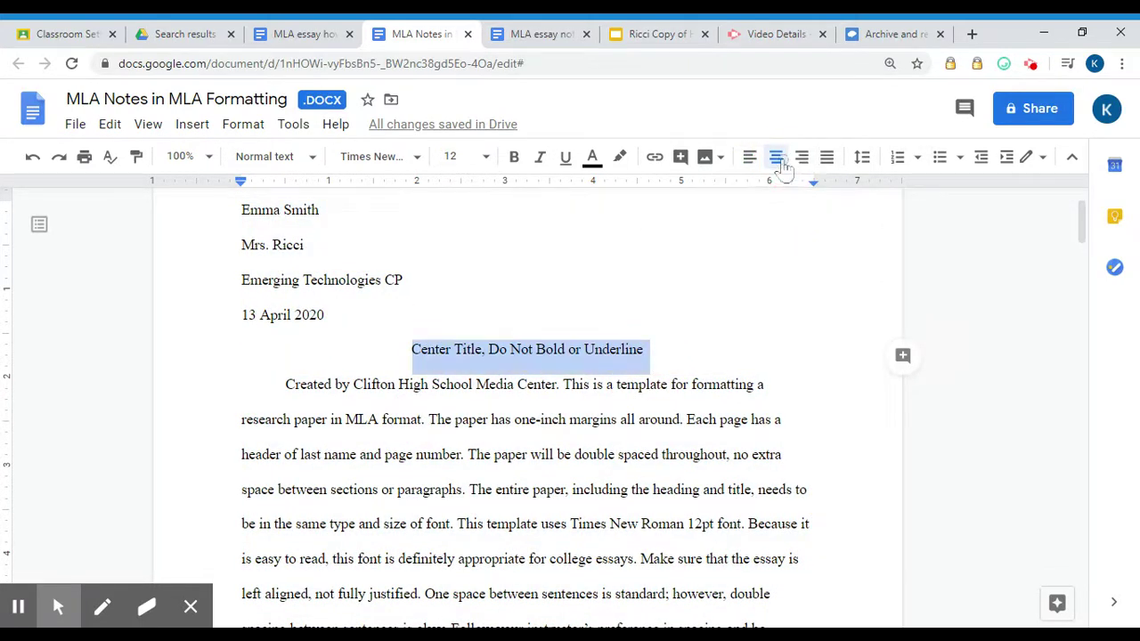
# Apply a 1-inch left indent, 0 right indent and no special indent to the long block quote on page 2.
pyautogui.scroll(-1, 758, 318)
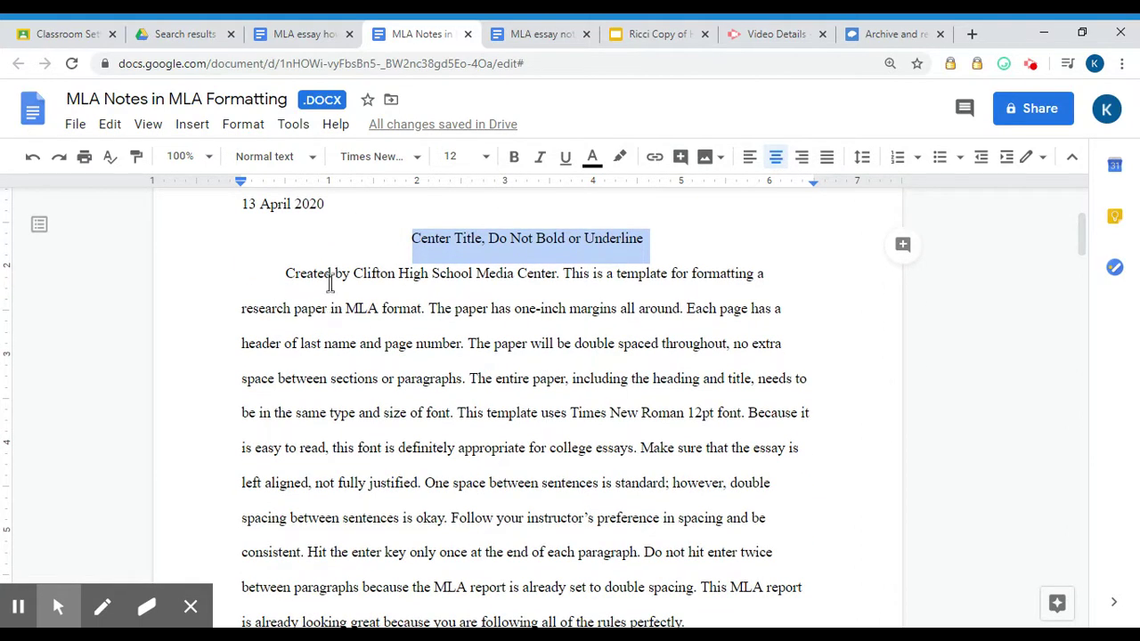
pyautogui.scroll(-5, 328, 289)
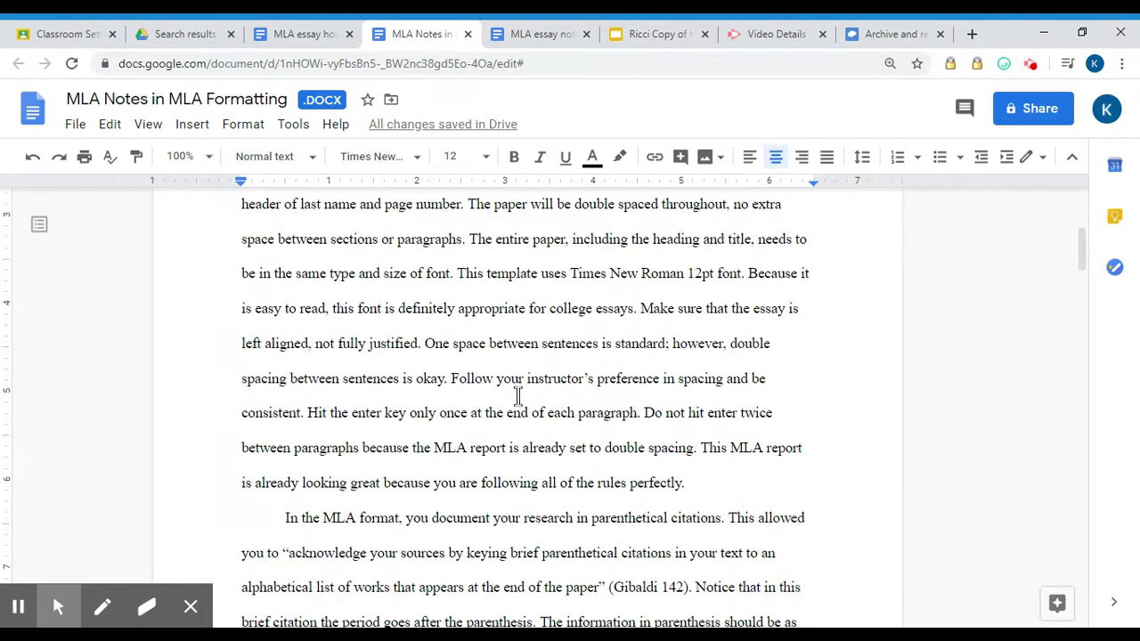
pyautogui.scroll(-1, 517, 396)
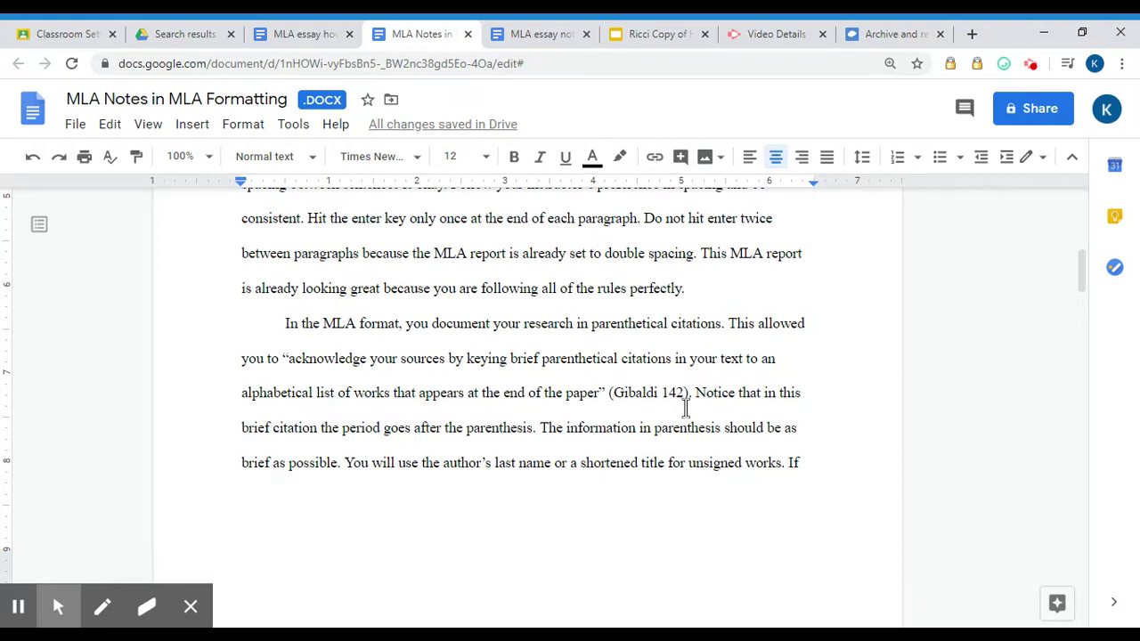
pyautogui.scroll(-3, 678, 420)
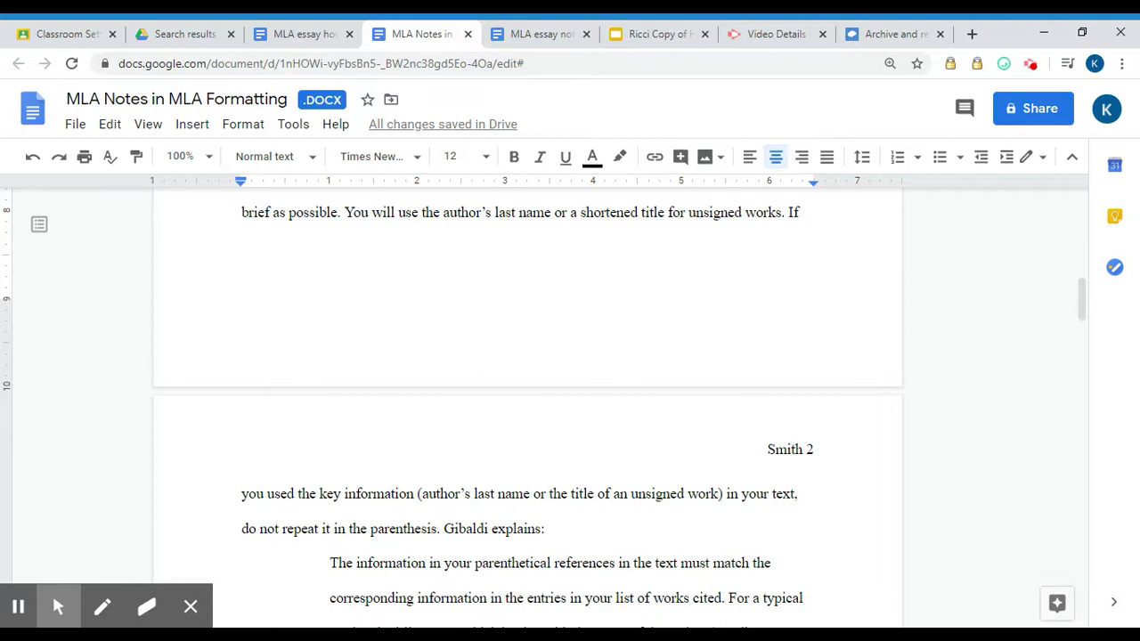
pyautogui.scroll(-2, 602, 470)
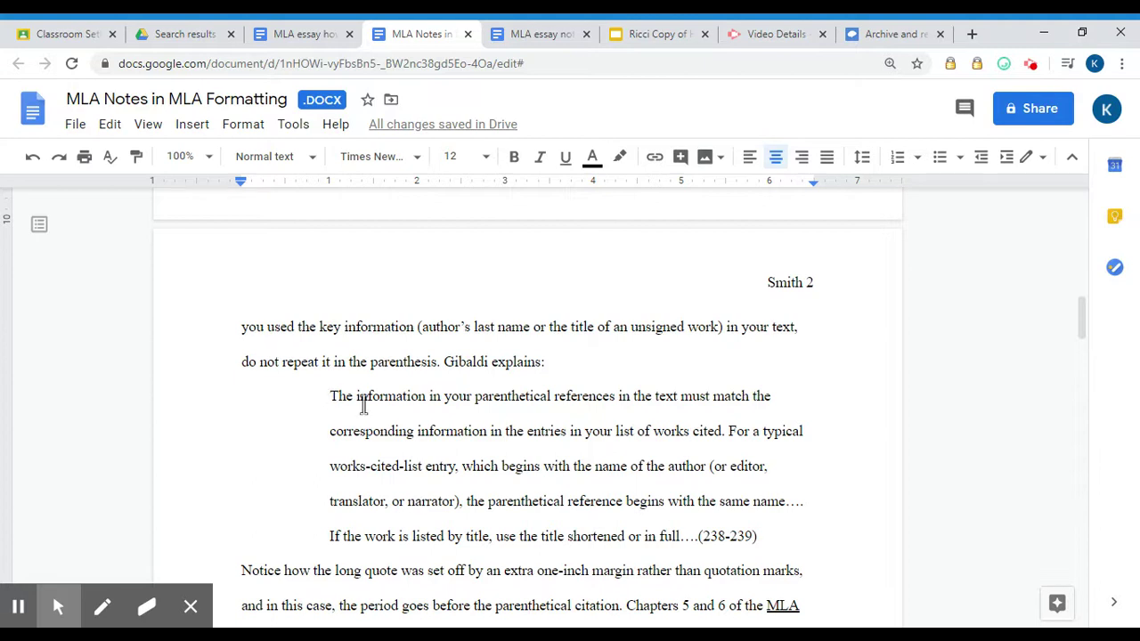
pyautogui.moveTo(327, 397); pyautogui.dragTo(776, 534)
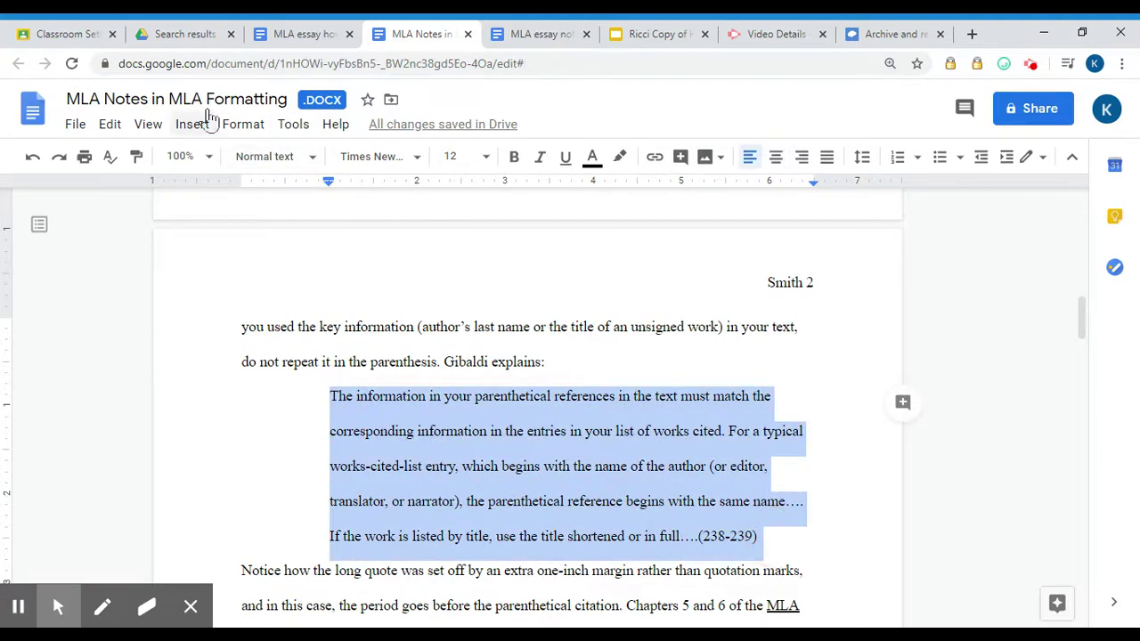
pyautogui.click(236, 125)
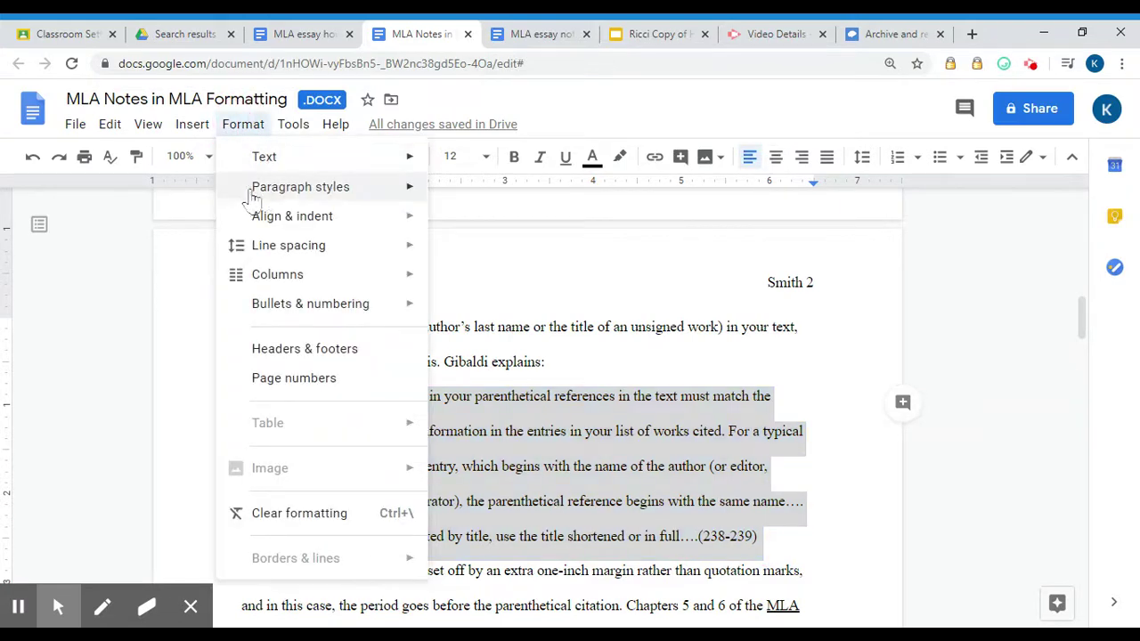
pyautogui.moveTo(263, 223)
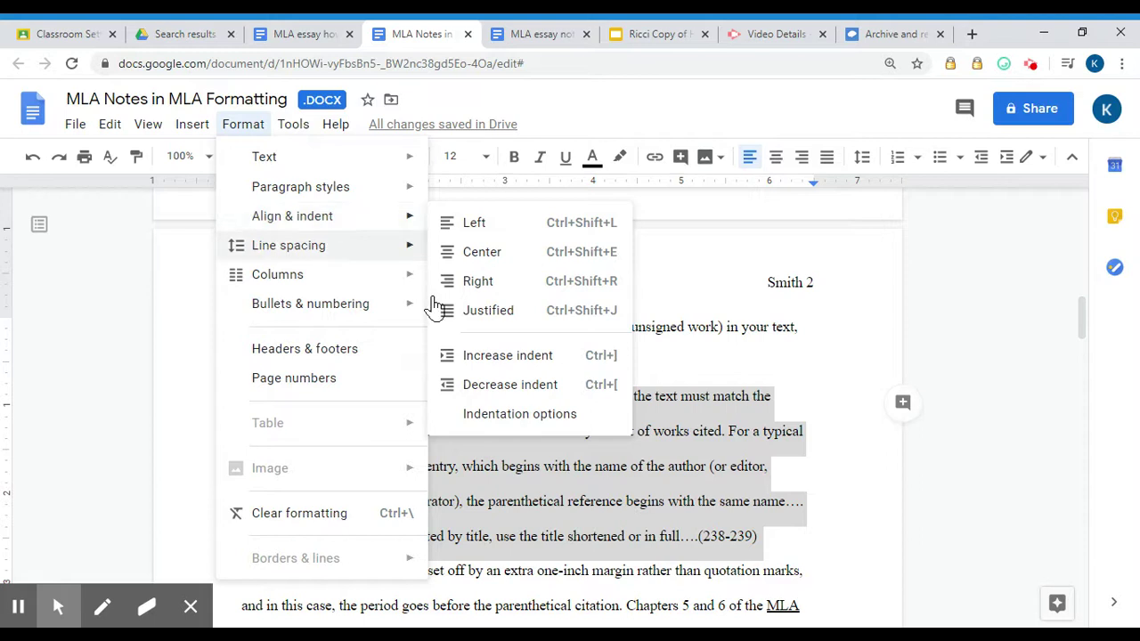
pyautogui.click(473, 417)
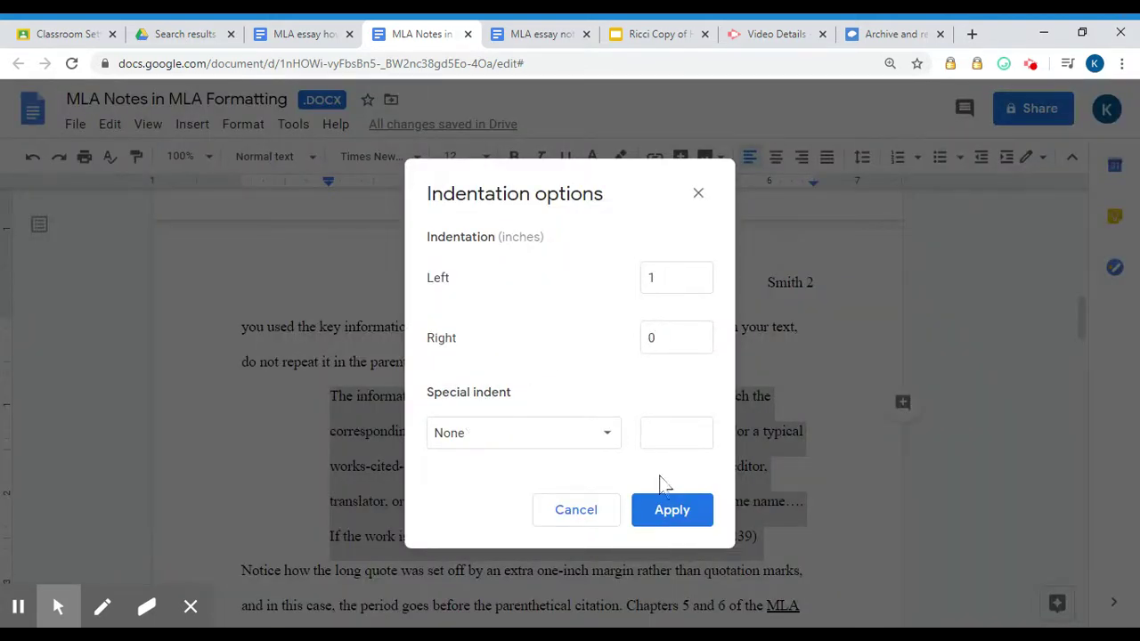
pyautogui.click(664, 516)
# Review the body text after the block quote, through page 3 to the start of the Works Cited page.
pyautogui.scroll(-1, 656, 505)
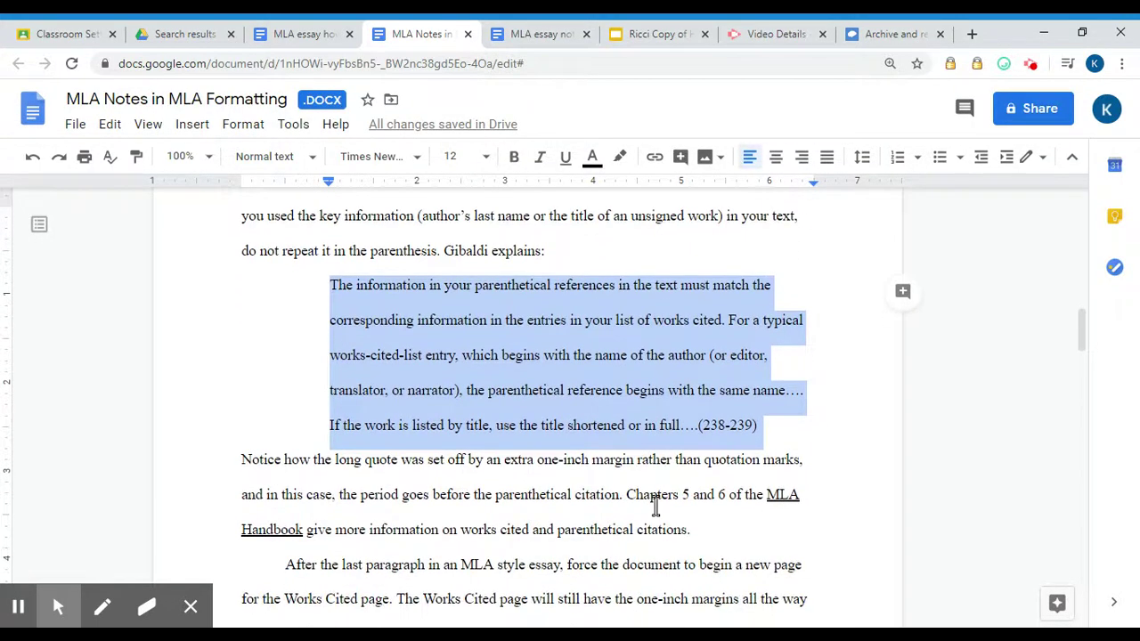
pyautogui.scroll(-2, 641, 502)
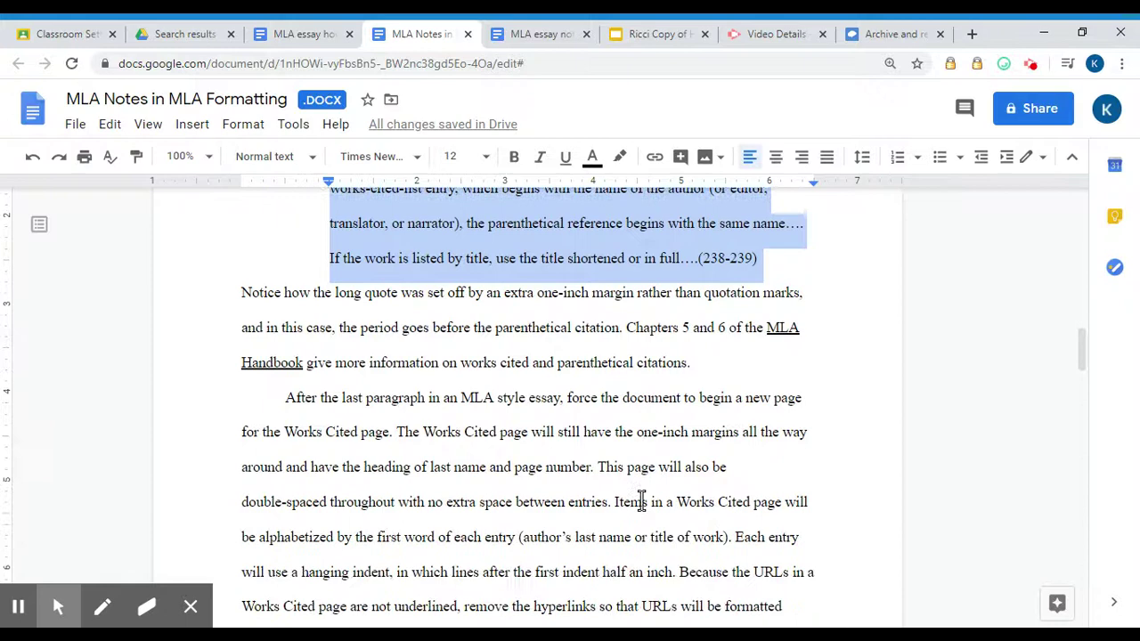
pyautogui.scroll(-3, 641, 501)
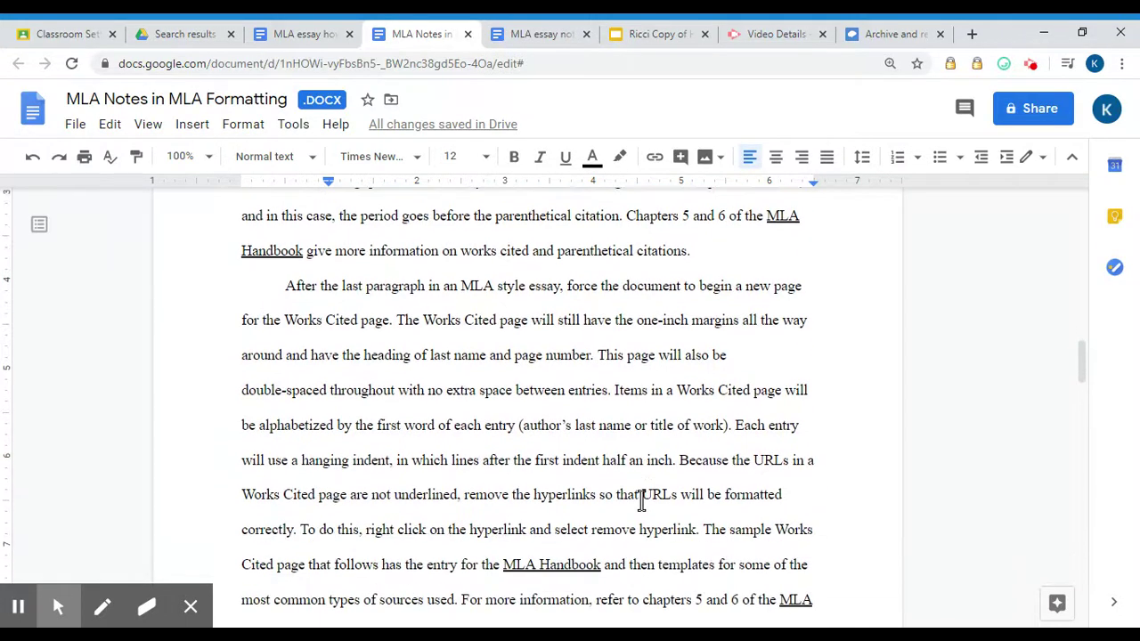
pyautogui.scroll(-3, 641, 500)
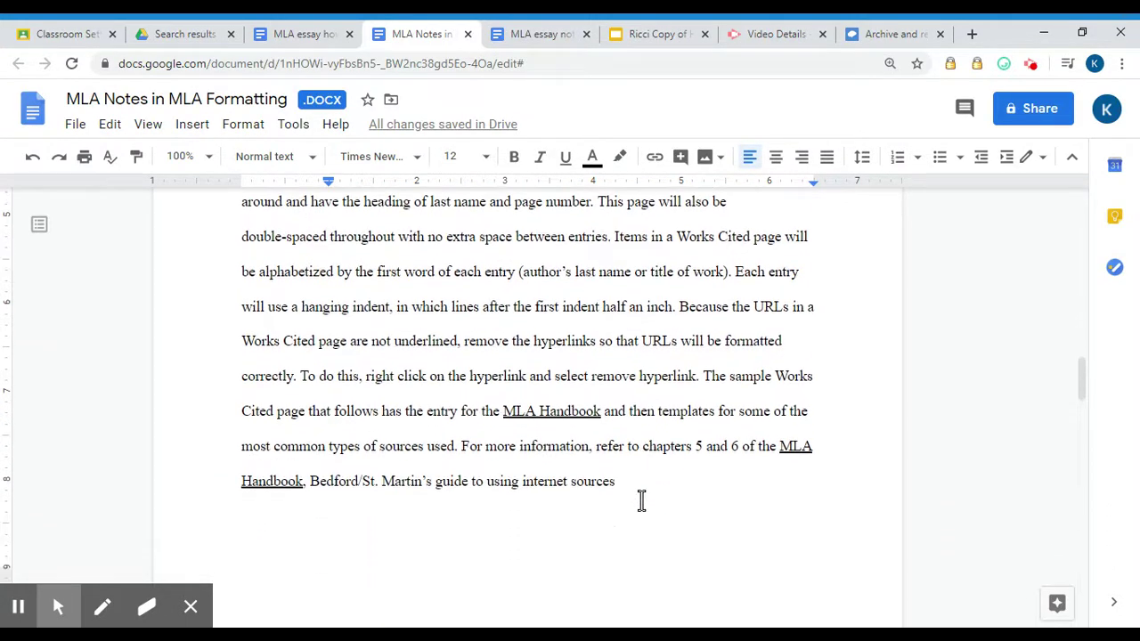
pyautogui.scroll(-3, 641, 501)
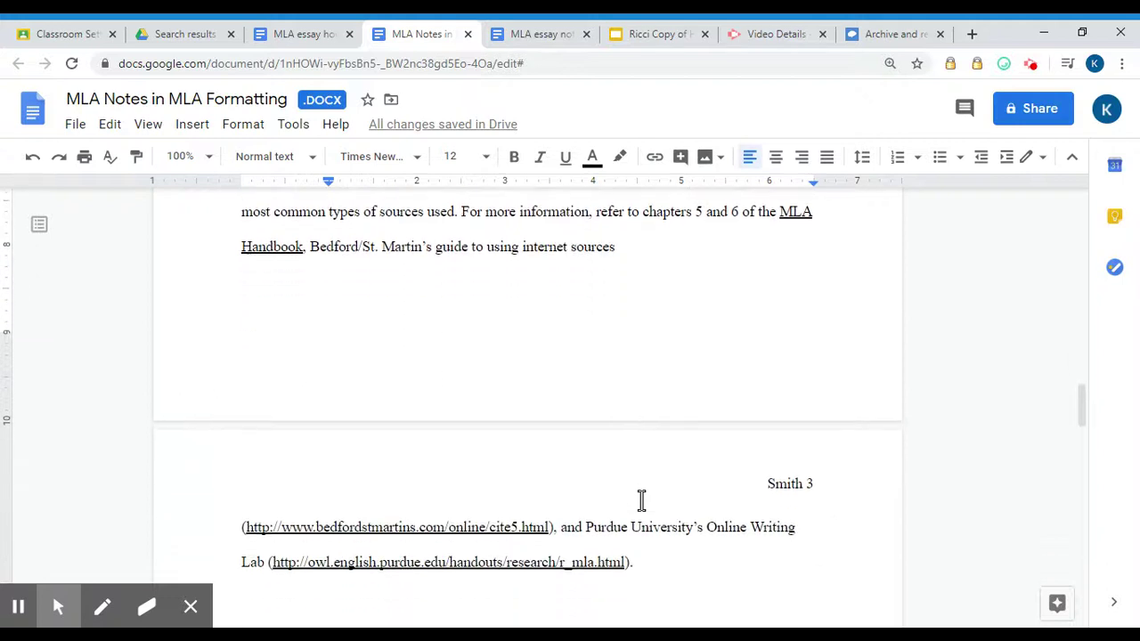
pyautogui.scroll(-1, 627, 429)
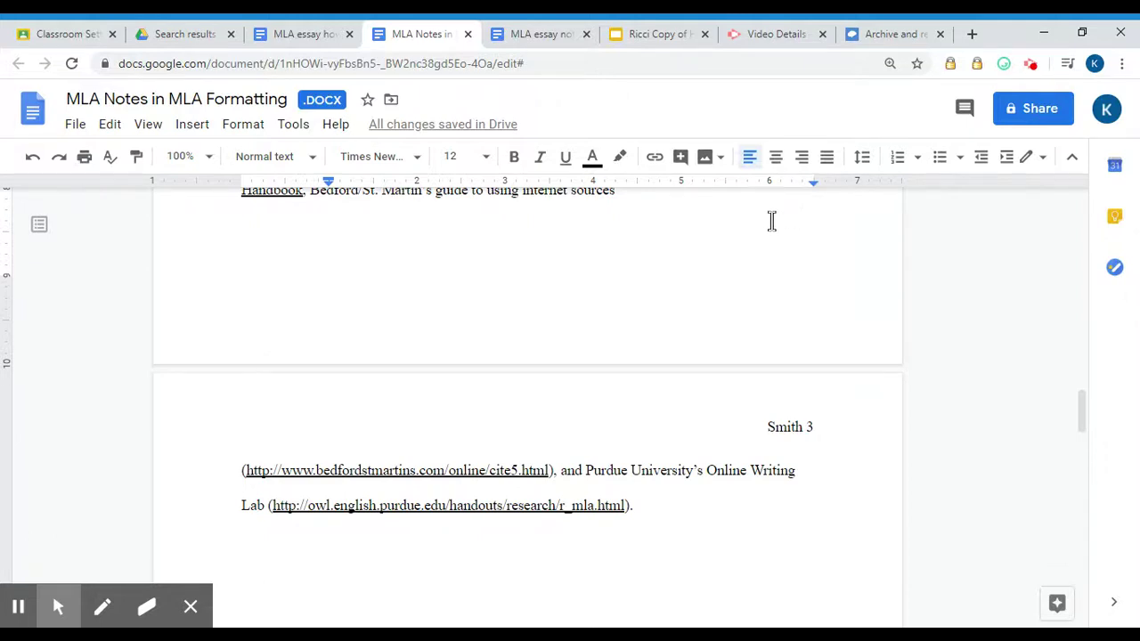
pyautogui.scroll(1, 757, 228)
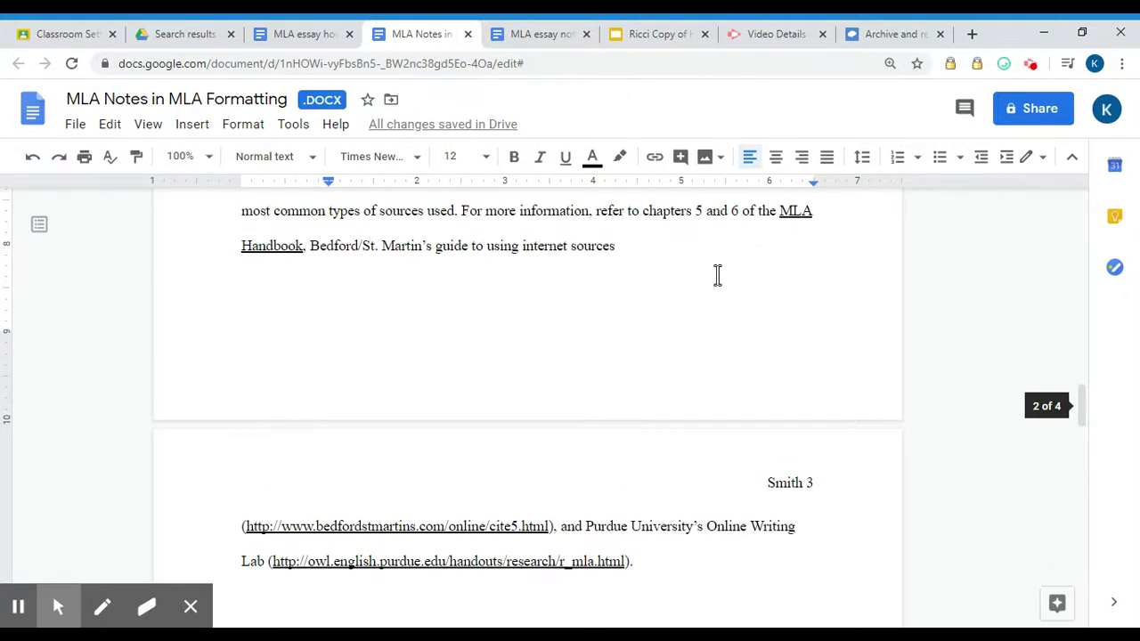
pyautogui.scroll(-2, 717, 275)
pyautogui.scroll(-5, 679, 359)
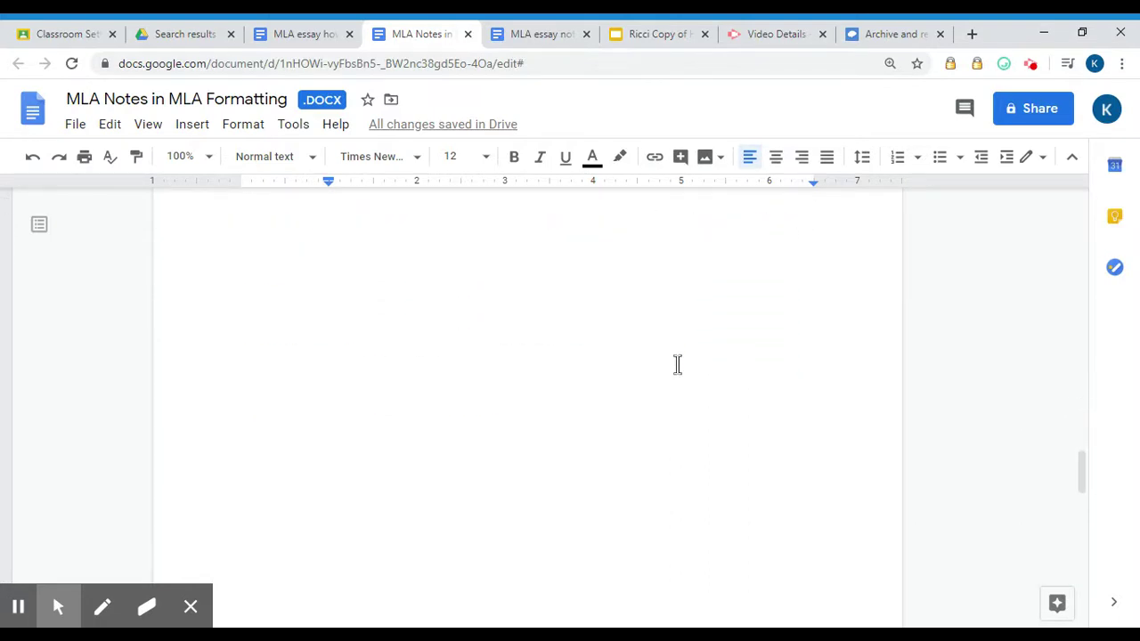
pyautogui.scroll(-4, 679, 365)
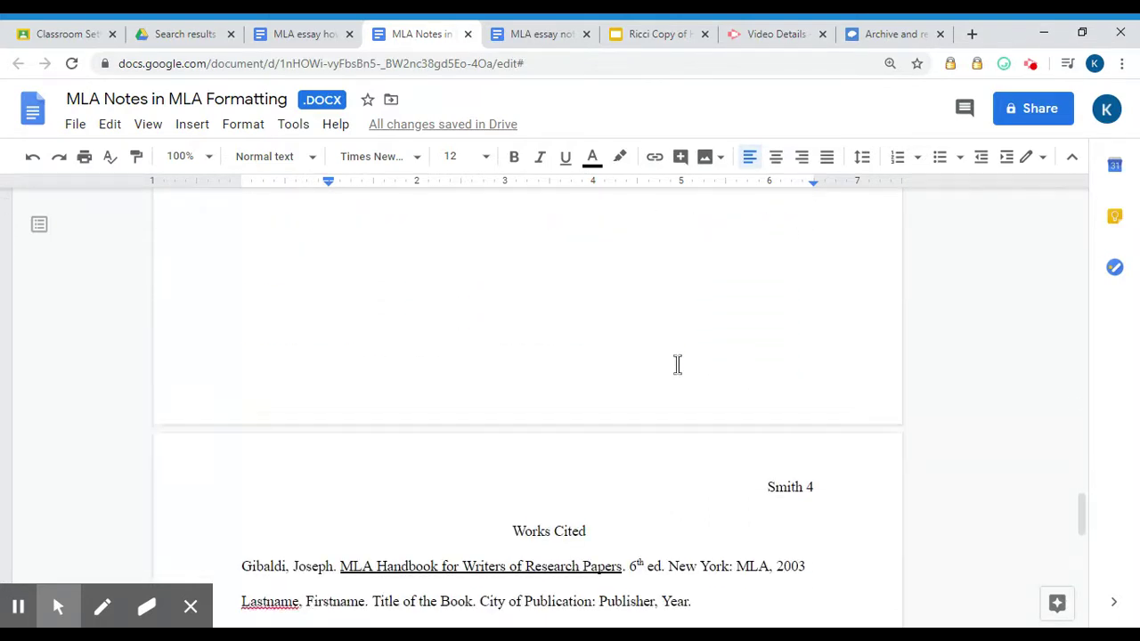
# Examine the Works Cited entries and the first word of each one for alphabetical order.
pyautogui.scroll(-3, 678, 365)
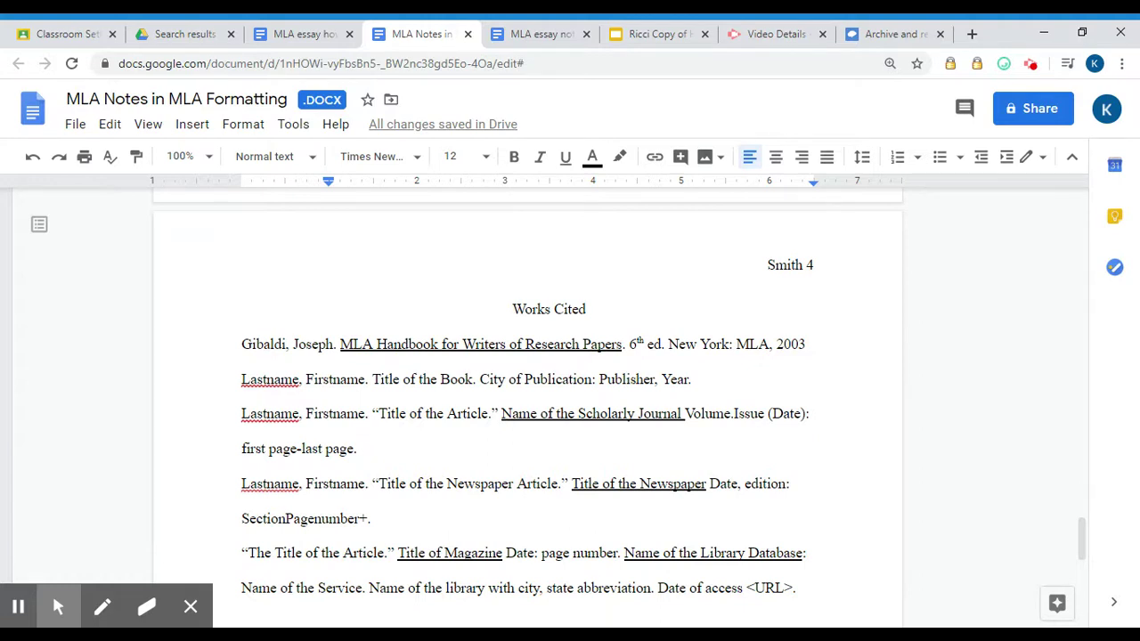
pyautogui.scroll(-1, 517, 309)
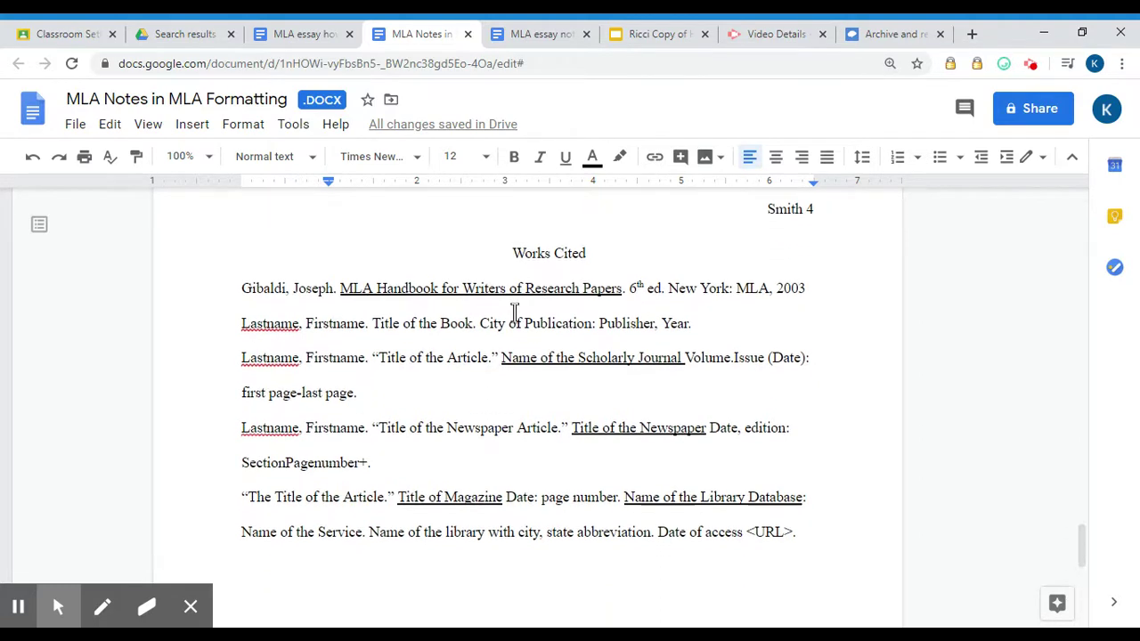
pyautogui.doubleClick(246, 313)
pyautogui.doubleClick(247, 356)
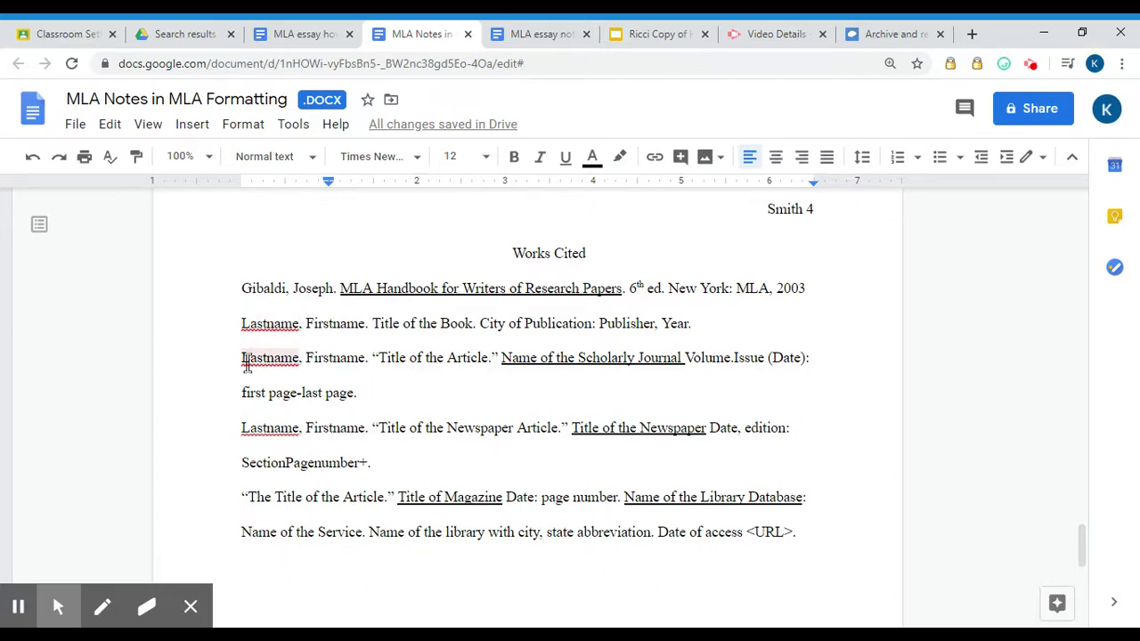
pyautogui.doubleClick(245, 427)
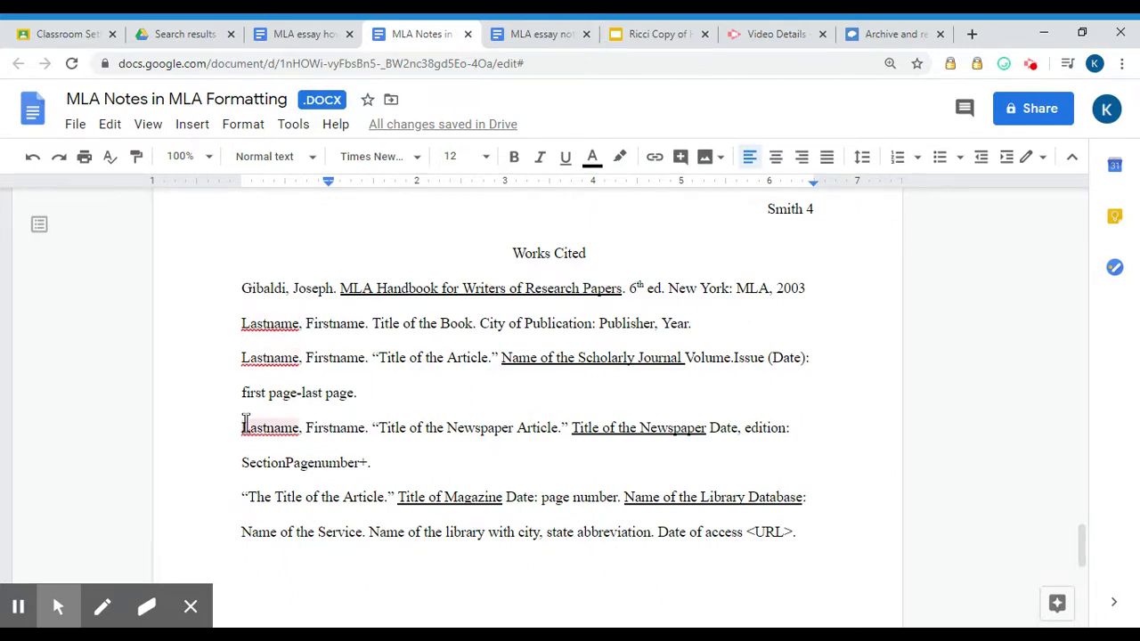
pyautogui.click(250, 495)
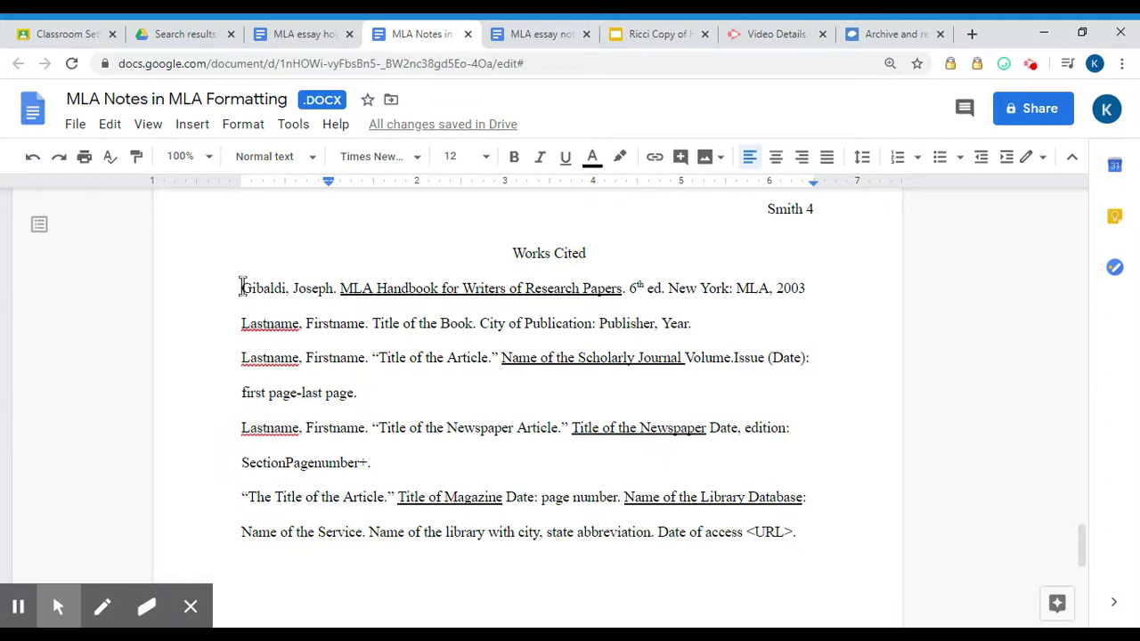
# Apply a 0.5-inch hanging indent to all the Works Cited entries, with left and right indents at 0.
pyautogui.moveTo(241, 287); pyautogui.dragTo(801, 530)
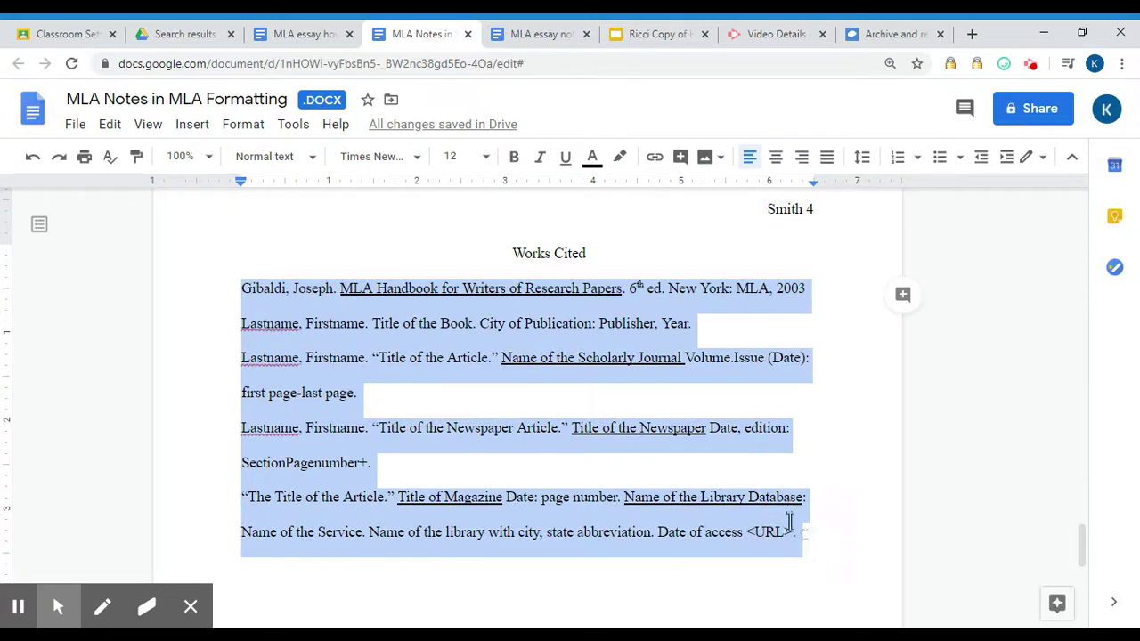
pyautogui.click(242, 124)
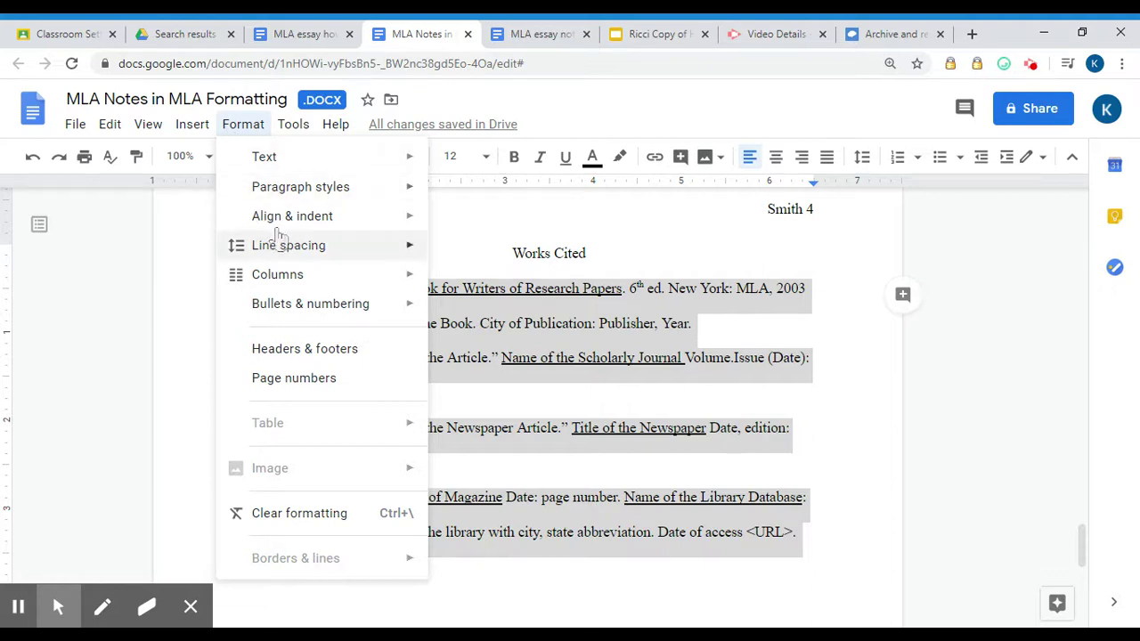
pyautogui.moveTo(281, 232)
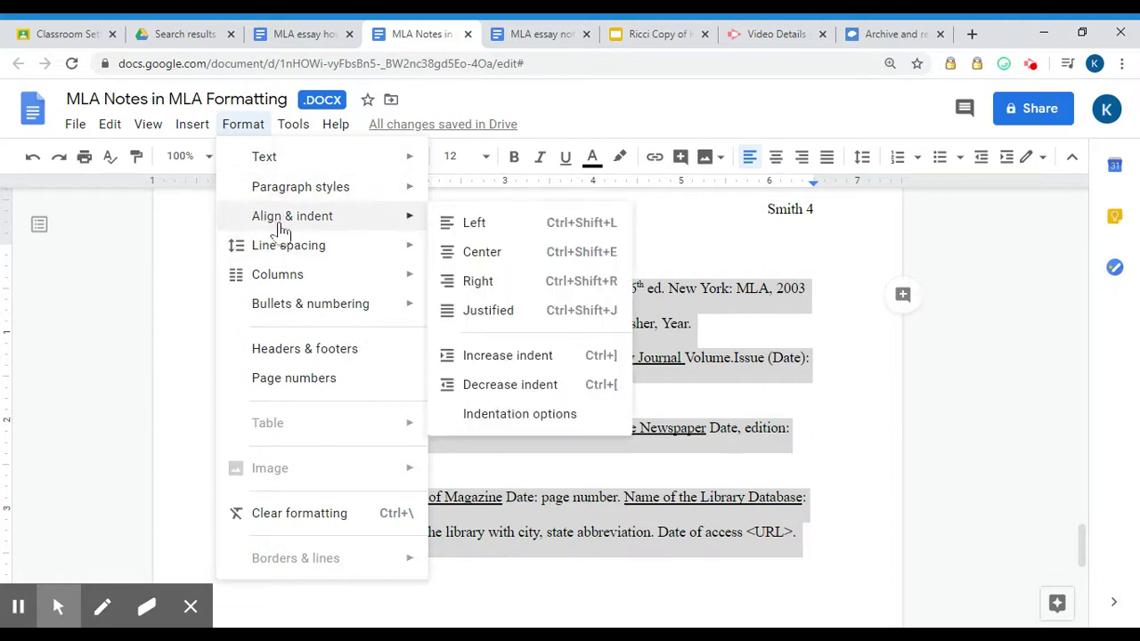
pyautogui.click(519, 413)
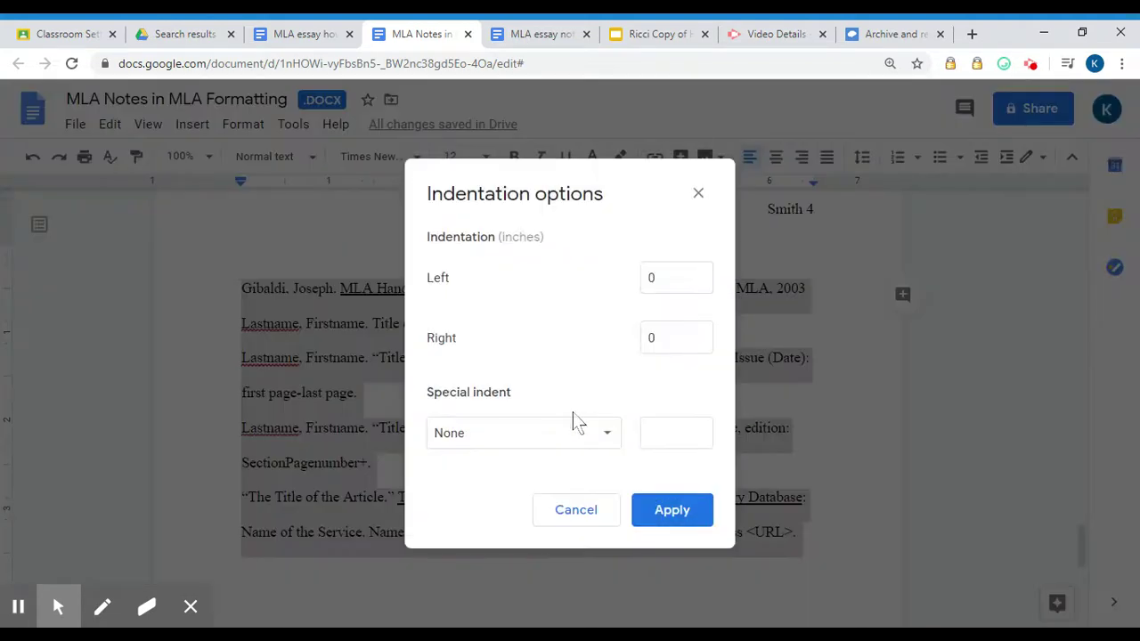
pyautogui.click(605, 438)
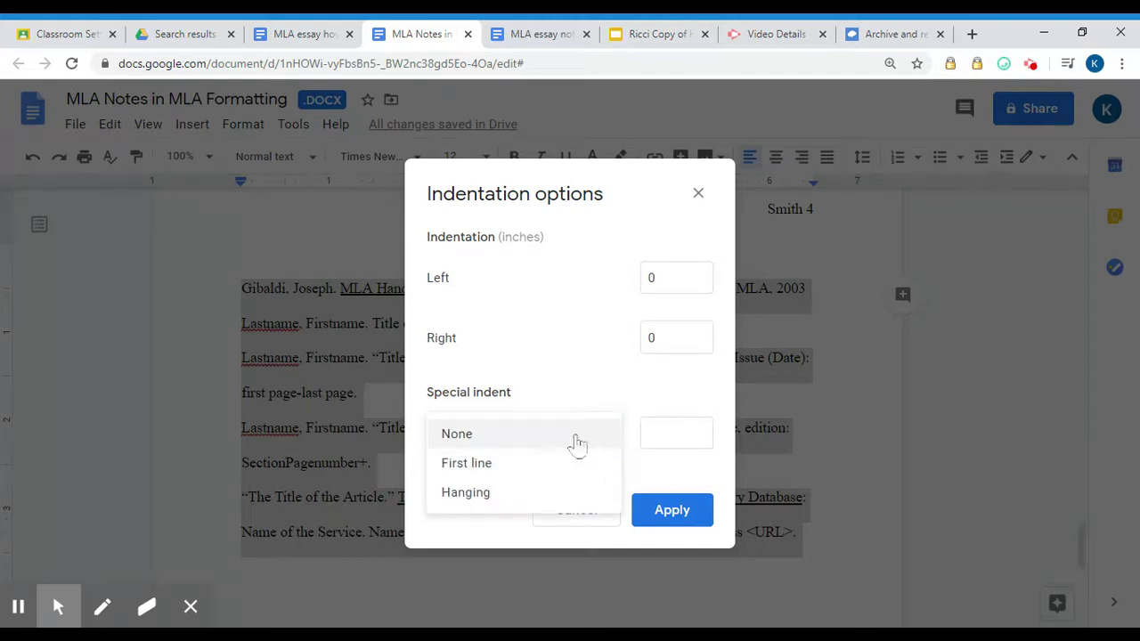
pyautogui.click(513, 494)
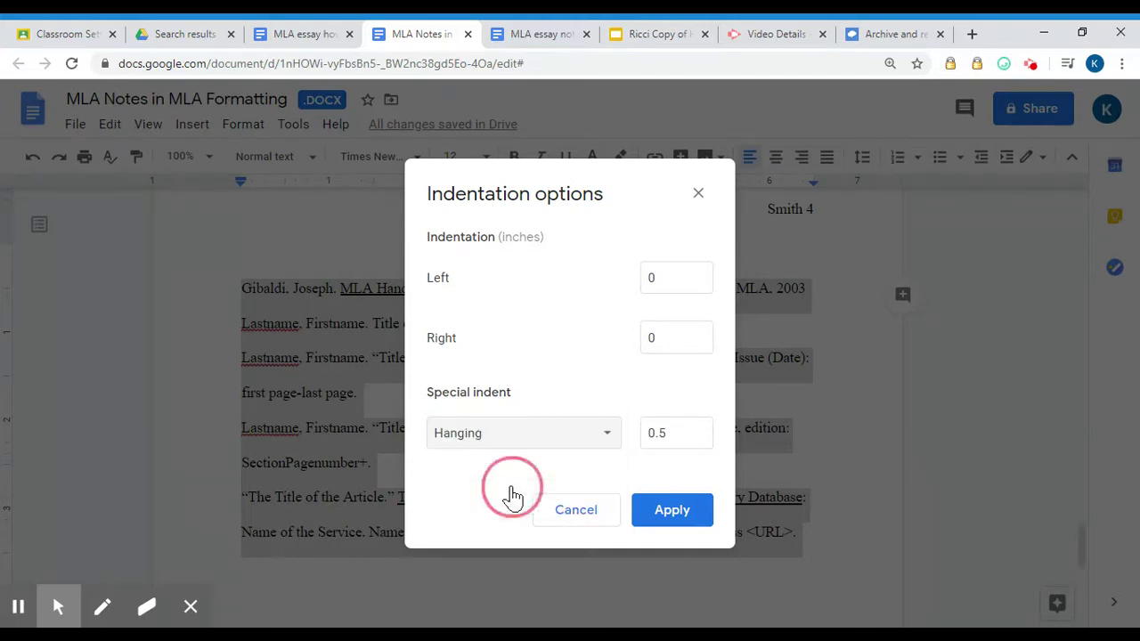
pyautogui.click(658, 513)
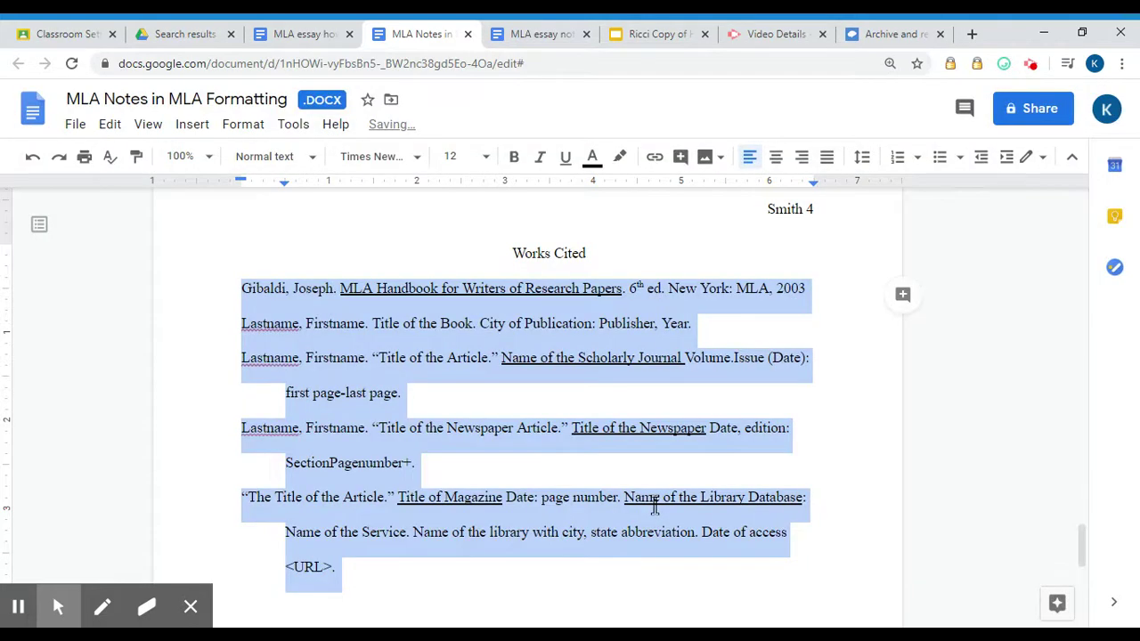
# Review the formatted essay backward from the Works Cited page to the header, heading block and title on page 1.
pyautogui.scroll(2, 771, 524)
pyautogui.scroll(5, 771, 522)
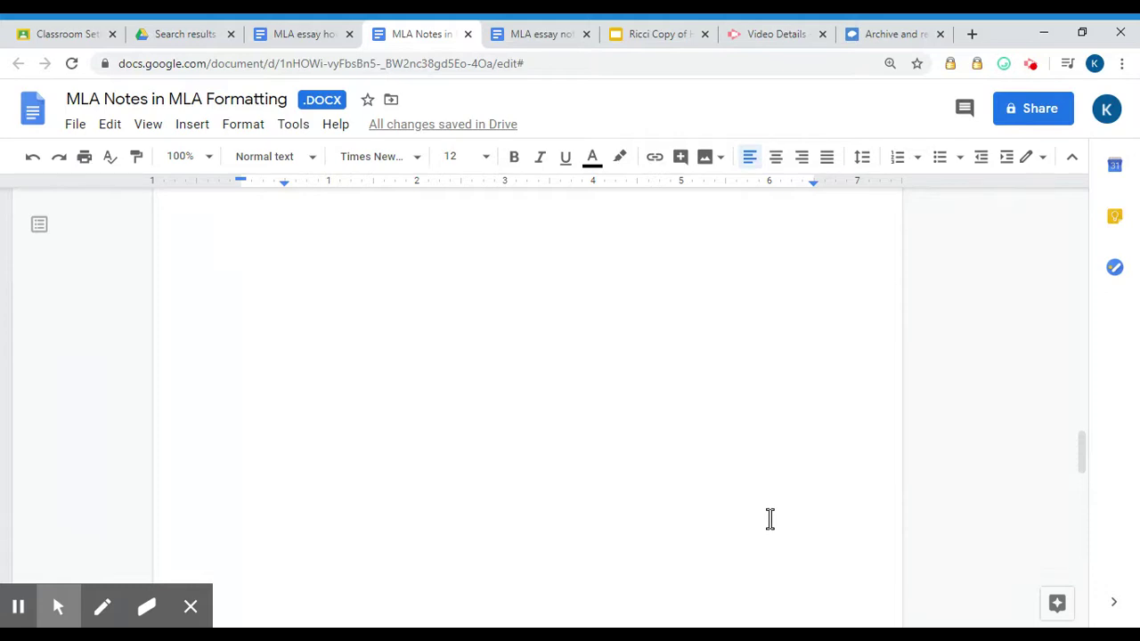
pyautogui.scroll(5, 770, 520)
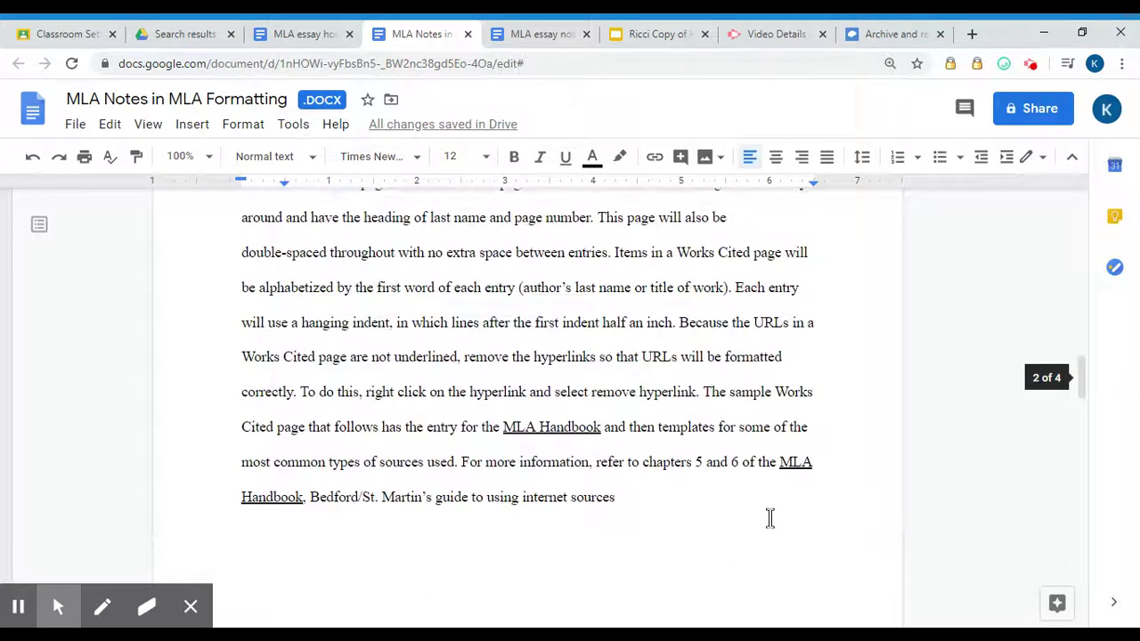
pyautogui.scroll(7, 770, 519)
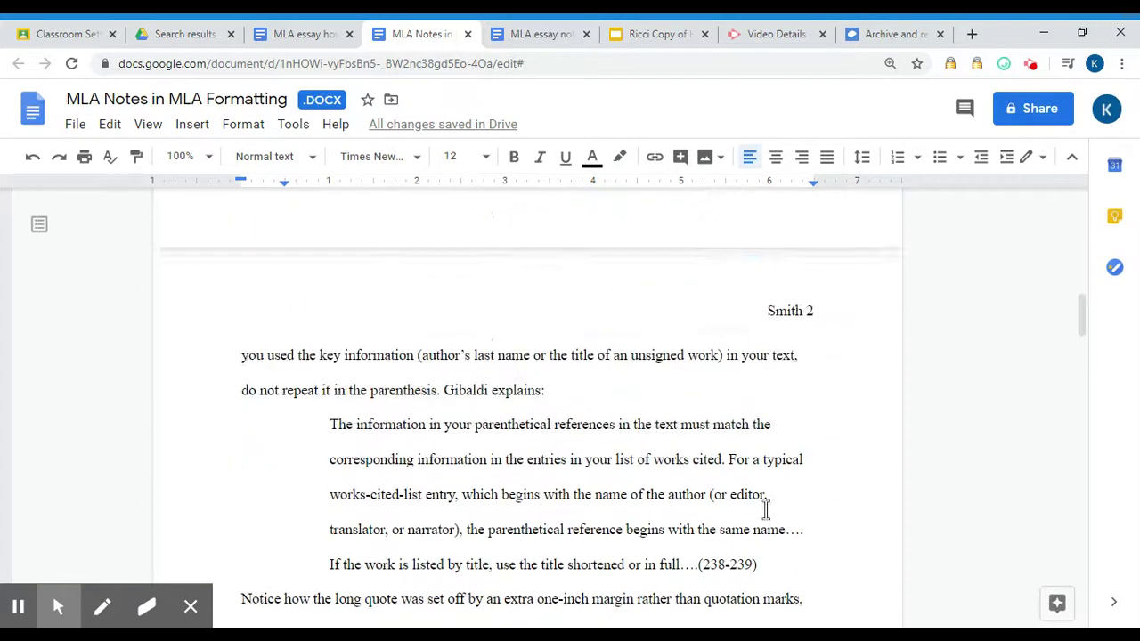
pyautogui.scroll(5, 766, 509)
pyautogui.scroll(5, 761, 503)
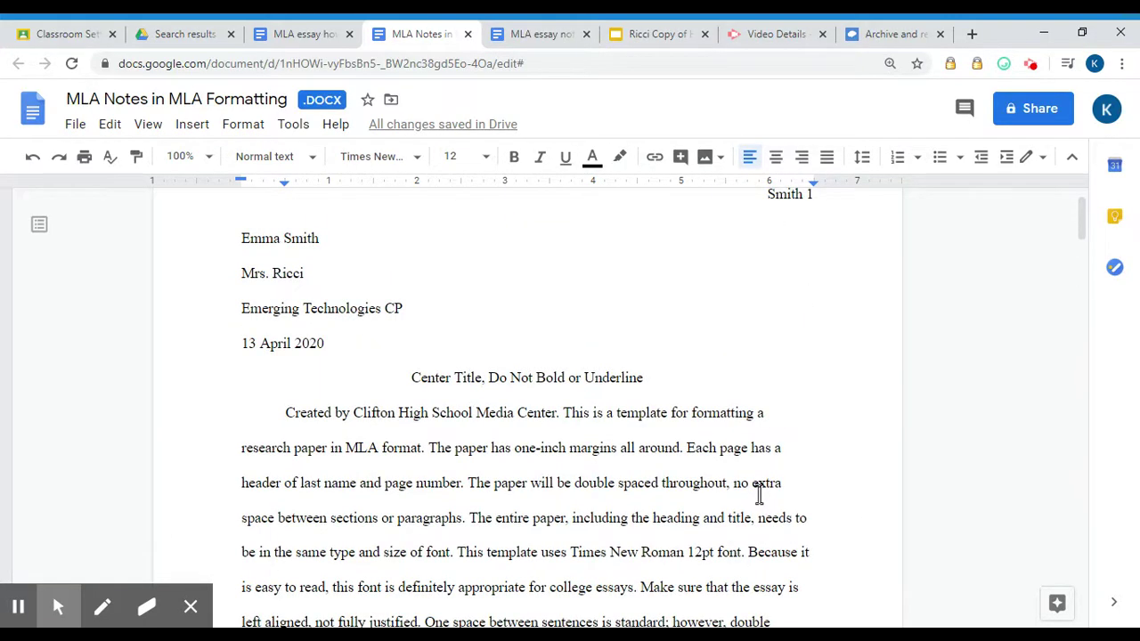
pyautogui.scroll(1, 758, 495)
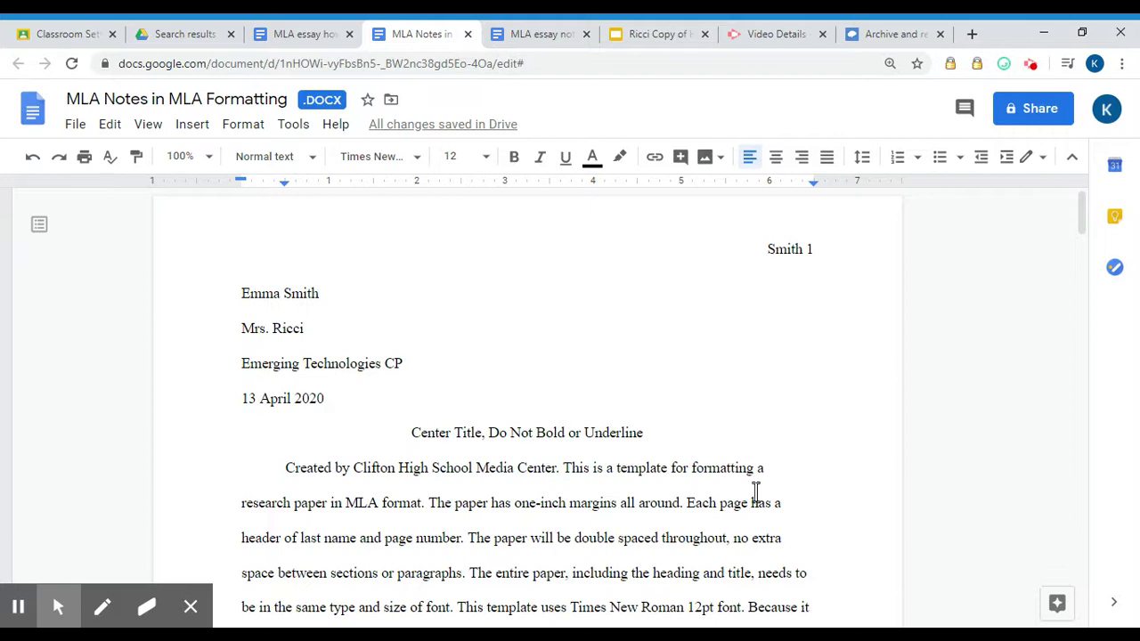
pyautogui.scroll(-3, 735, 471)
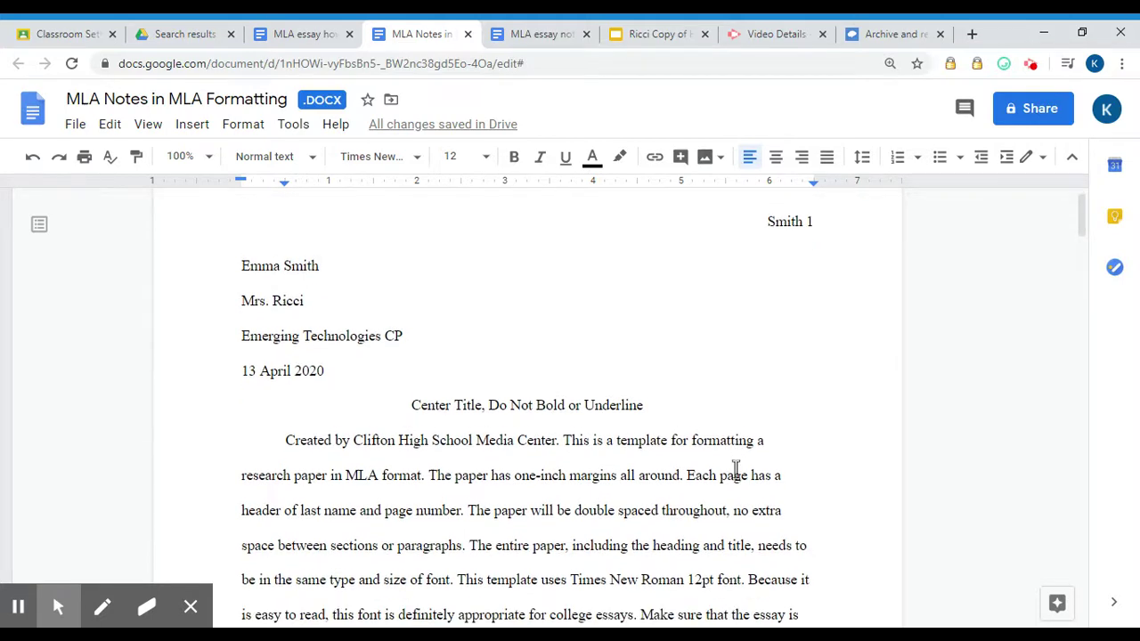
pyautogui.scroll(4, 735, 470)
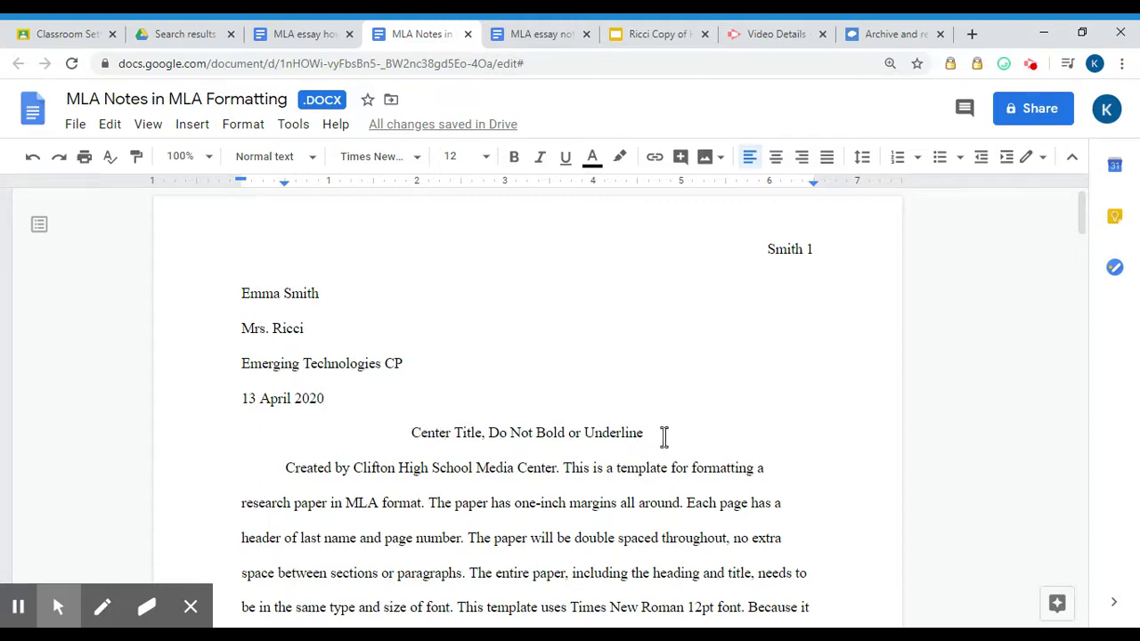
# Check the body paragraphs, block quote and page headers from page 1 through page 3, and return to the start of the essay.
pyautogui.scroll(-4, 663, 436)
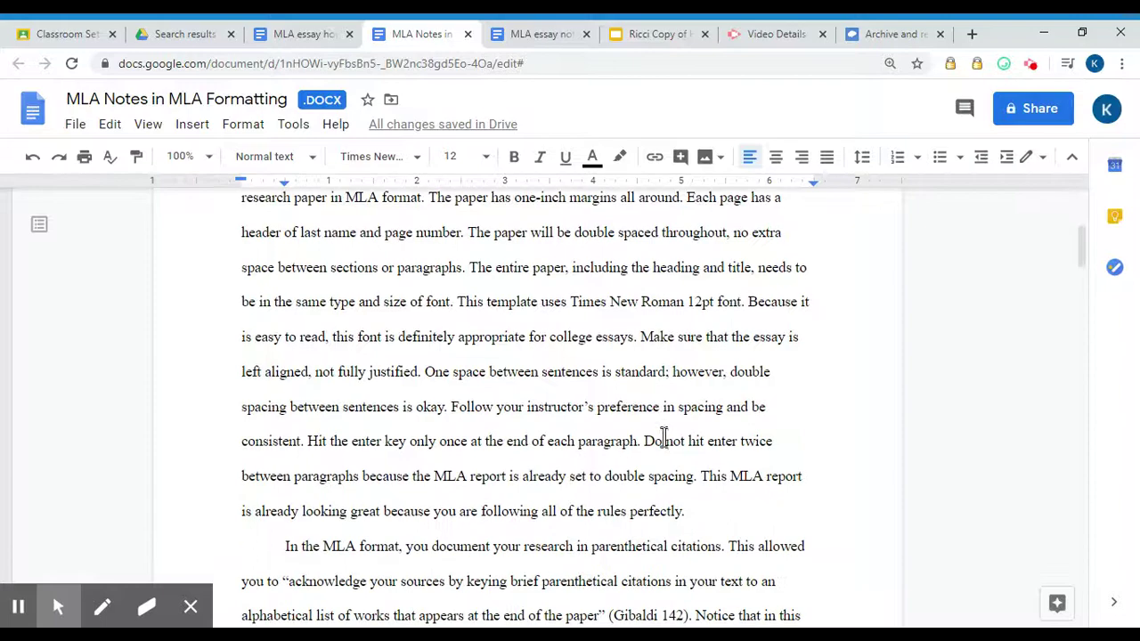
pyautogui.scroll(-7, 663, 436)
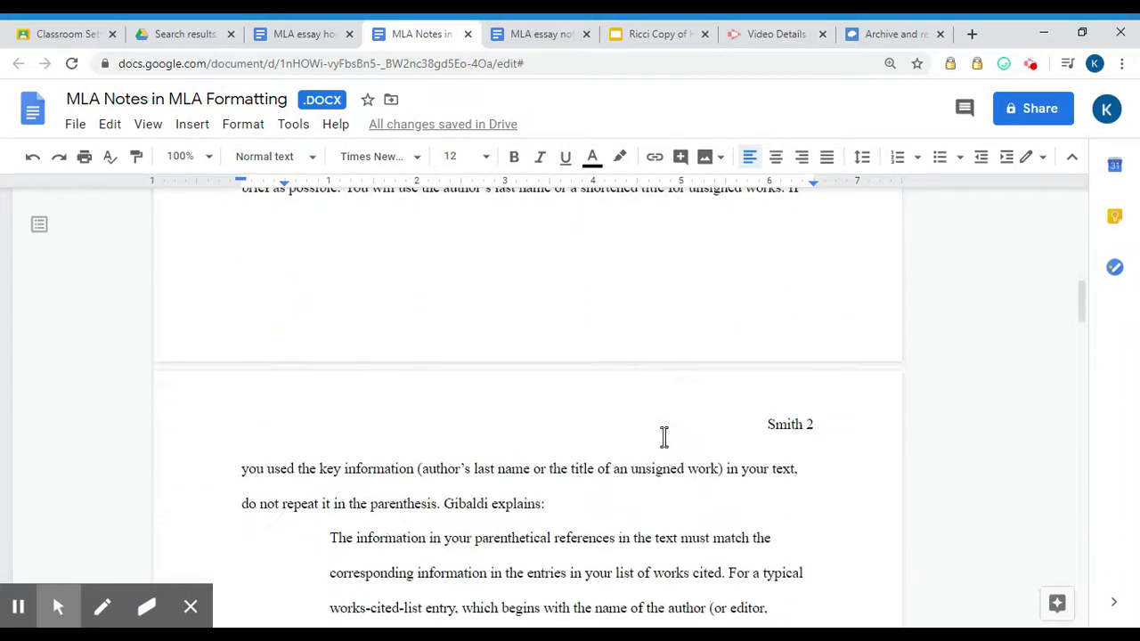
pyautogui.scroll(-6, 663, 436)
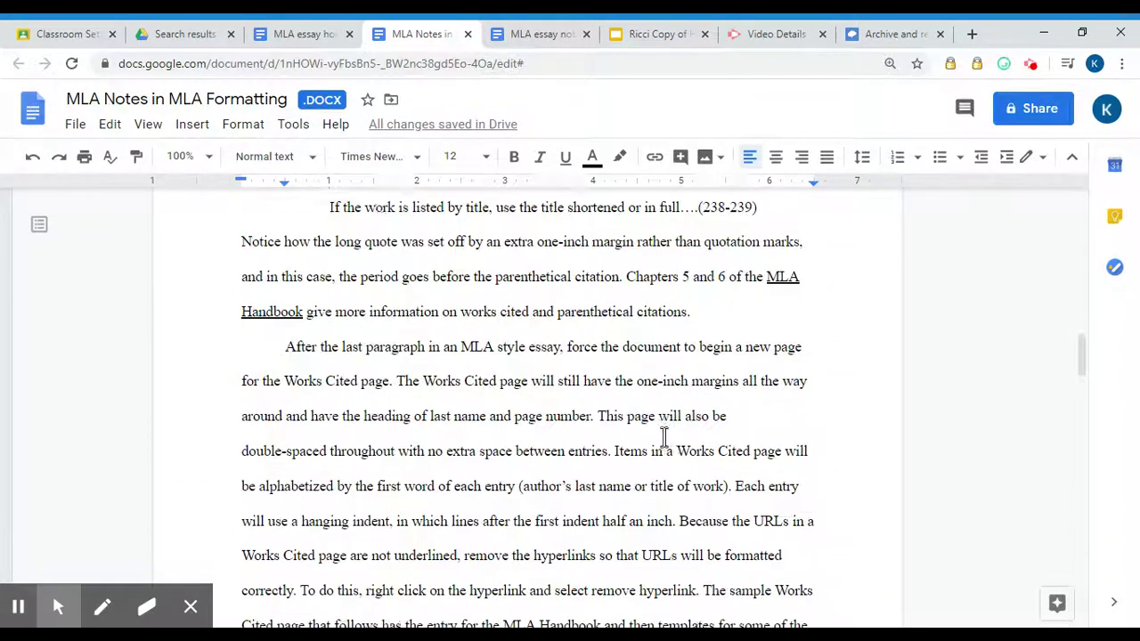
pyautogui.scroll(-4, 663, 437)
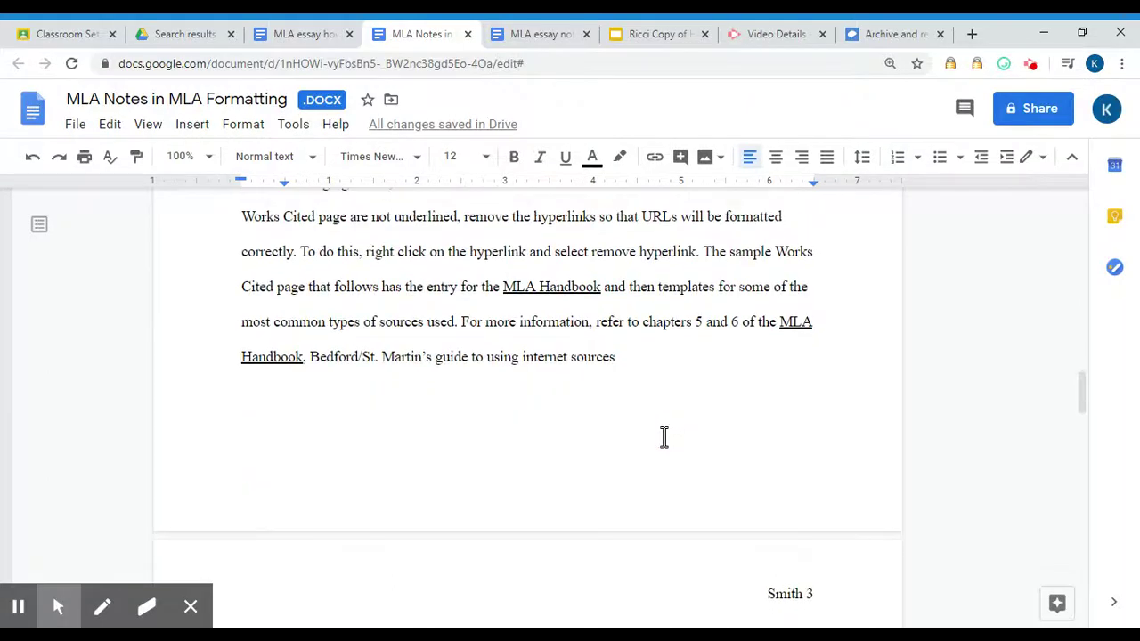
pyautogui.scroll(-4, 663, 436)
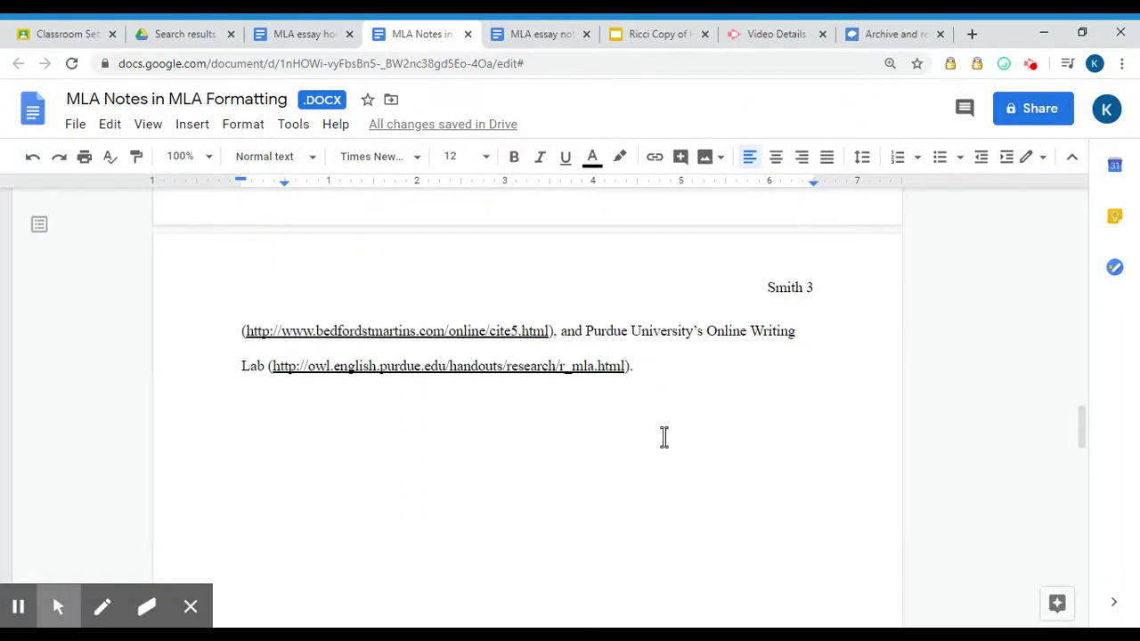
pyautogui.scroll(9, 668, 430)
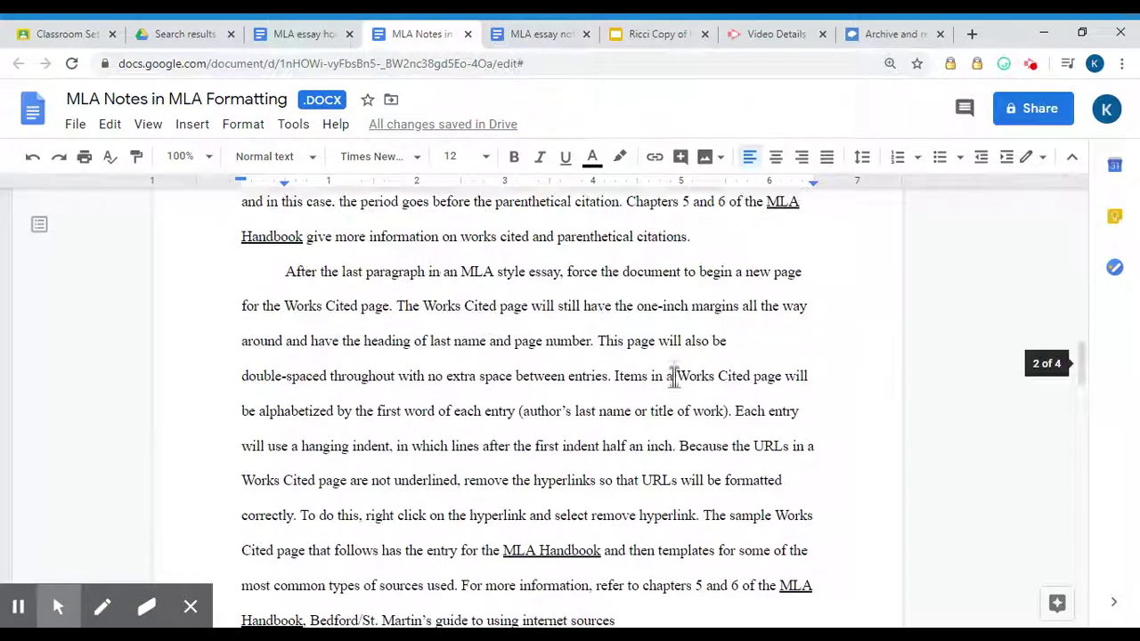
pyautogui.scroll(10, 674, 372)
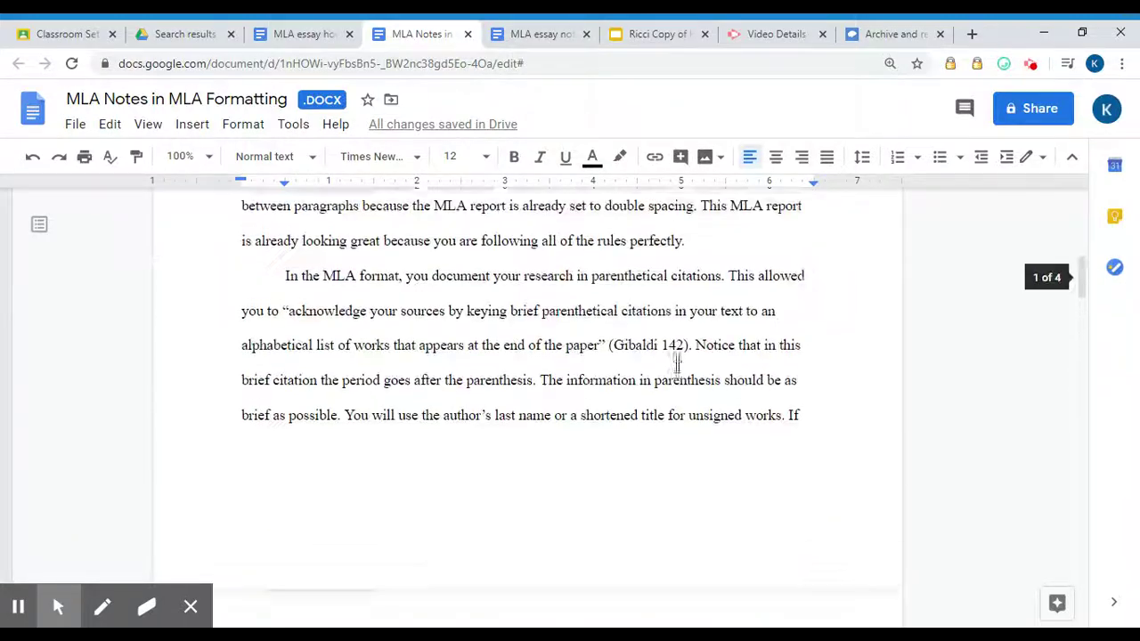
pyautogui.scroll(5, 681, 333)
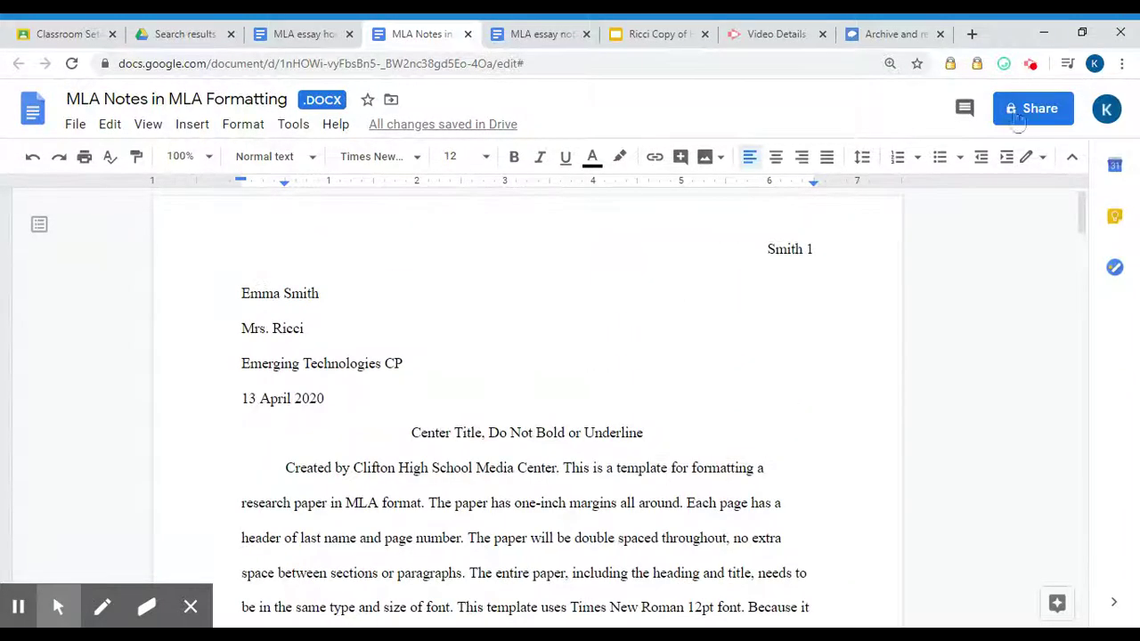